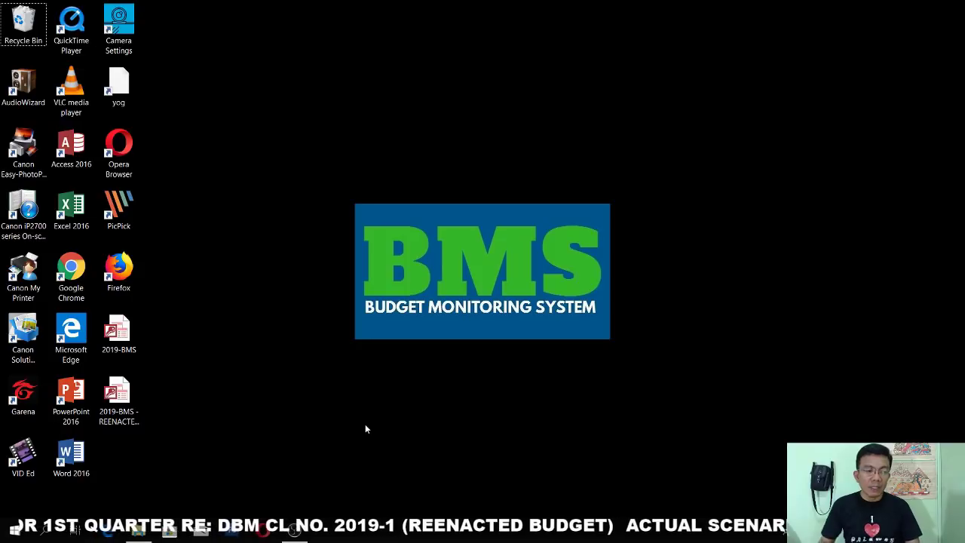
Open the reenacted 2019-BMS database and log in as "Users, All Modules" with the account password
click(124, 403)
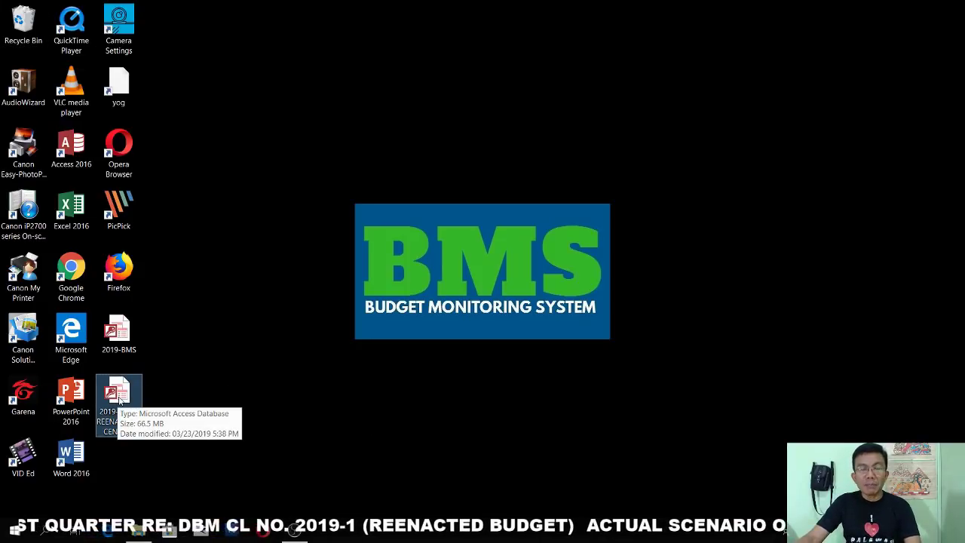
double_click(128, 398)
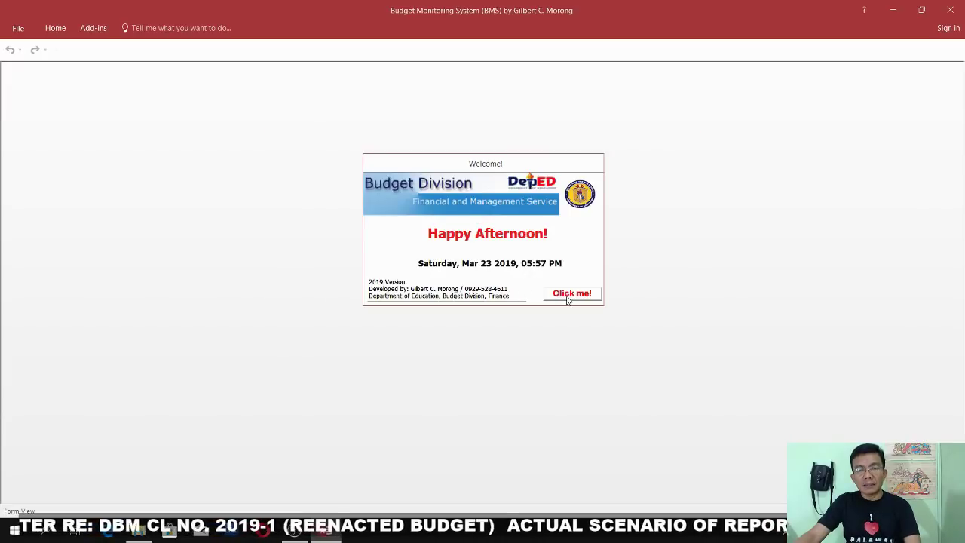
click(570, 293)
click(580, 208)
click(518, 233)
click(508, 231)
text(***)
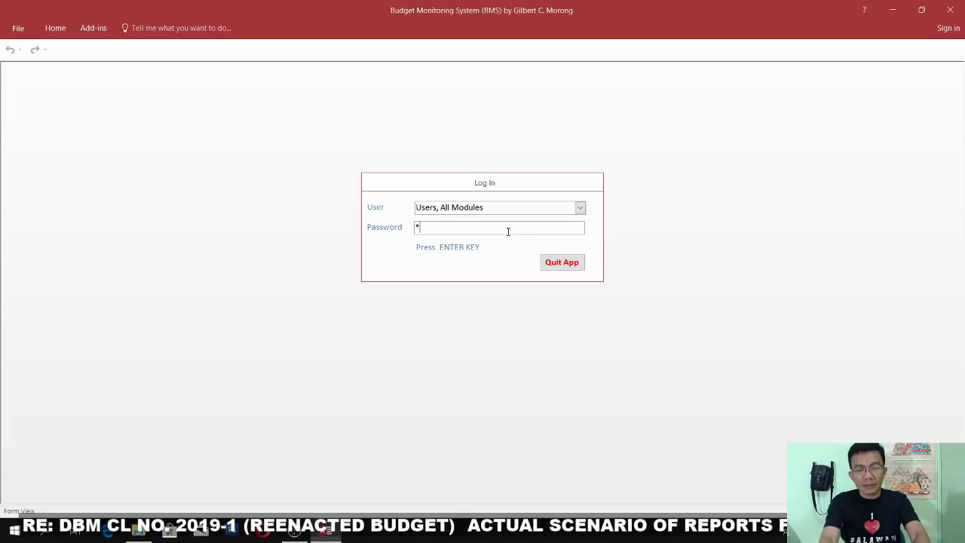
key(Return)
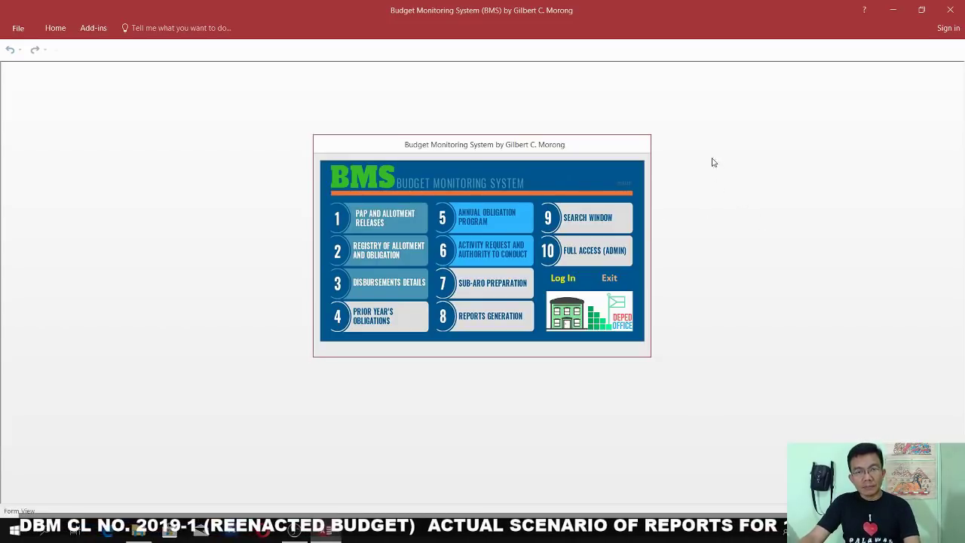
Open PAP and Allotment Releases and examine the REENACTED-001 and GAA-FCR-001 allotment entries of PPA350
click(385, 220)
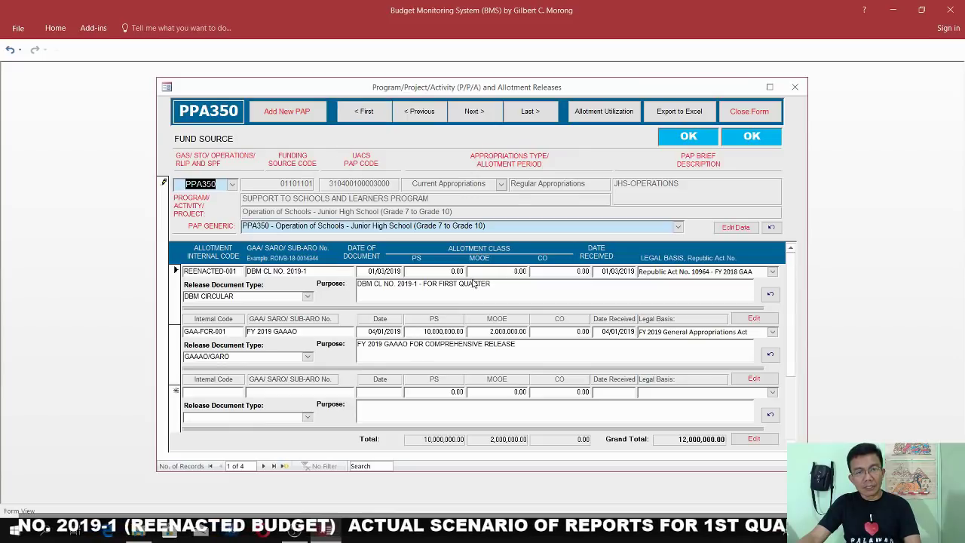
click(230, 272)
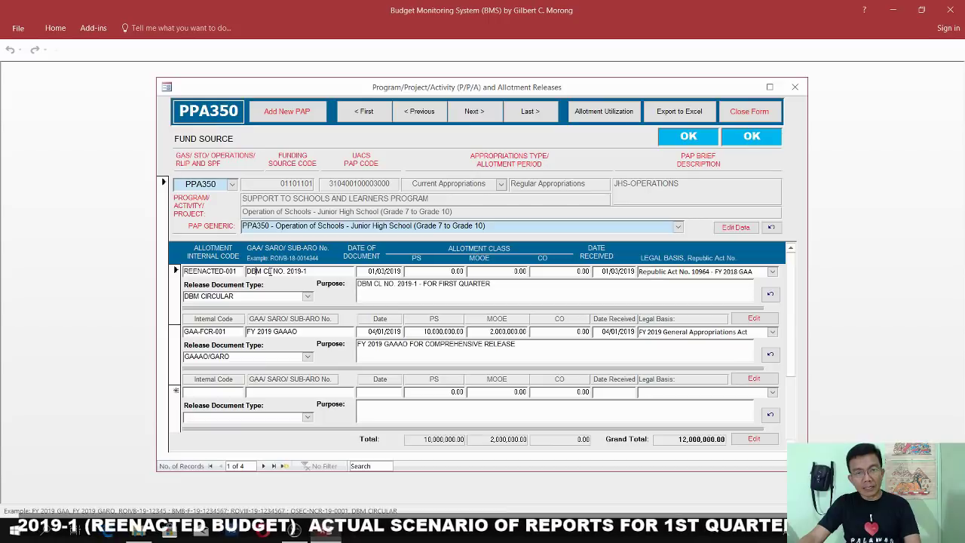
mouse_move(298, 273)
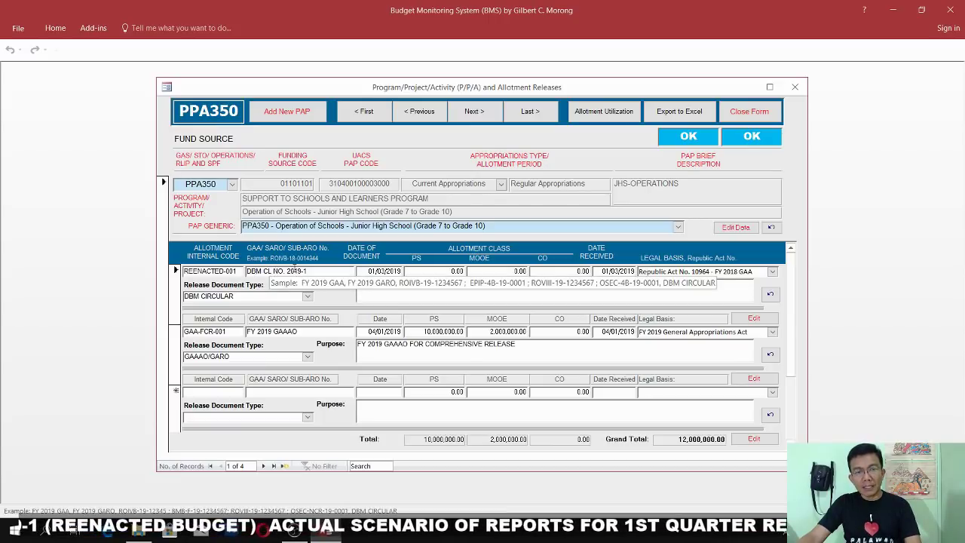
click(210, 332)
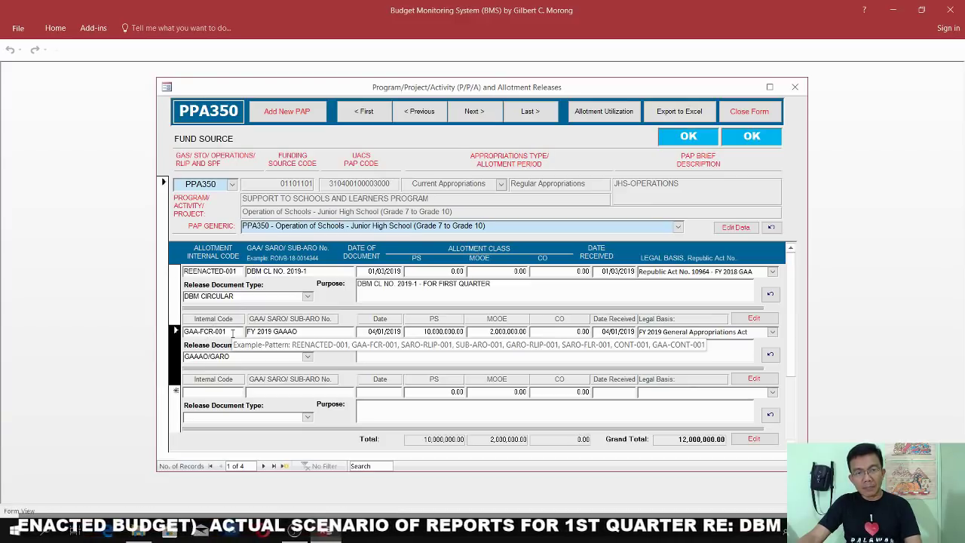
click(233, 333)
click(178, 344)
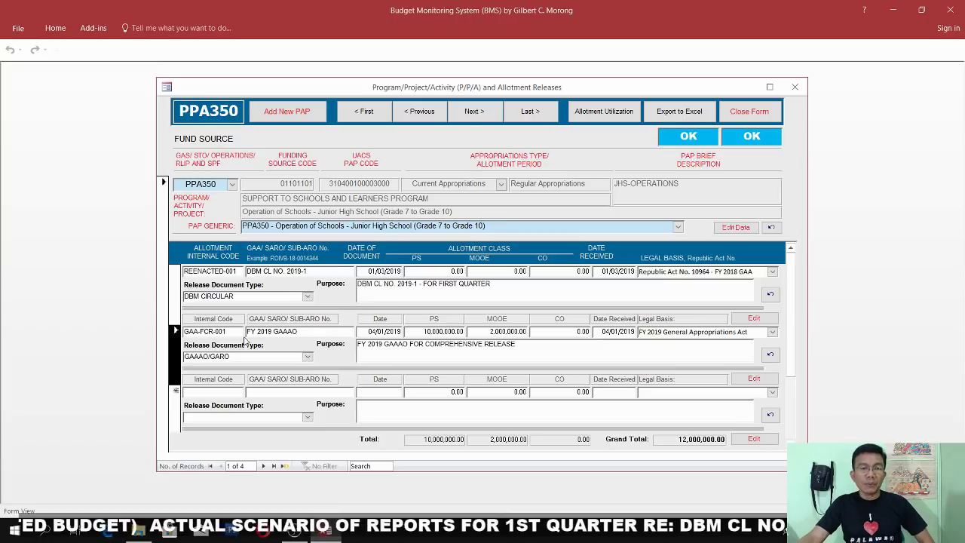
click(300, 331)
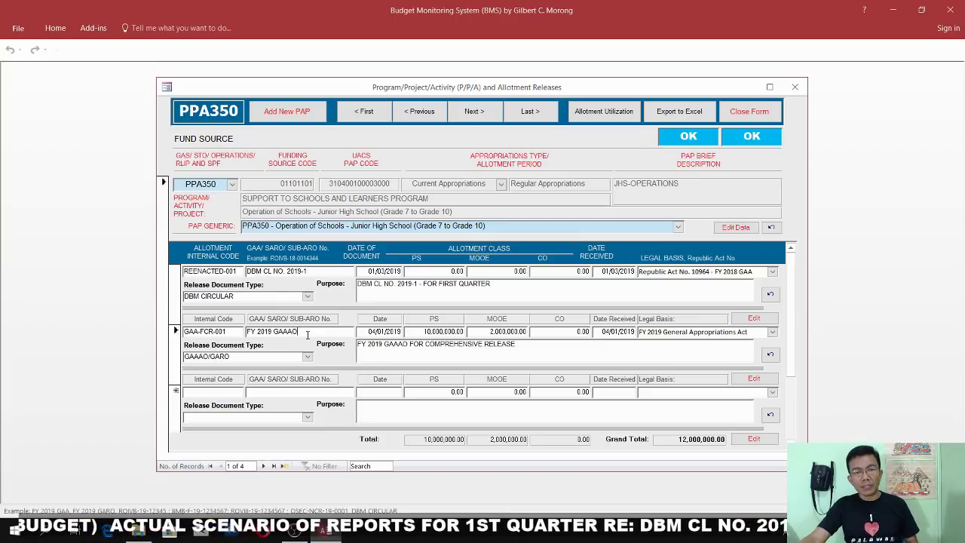
mouse_move(306, 334)
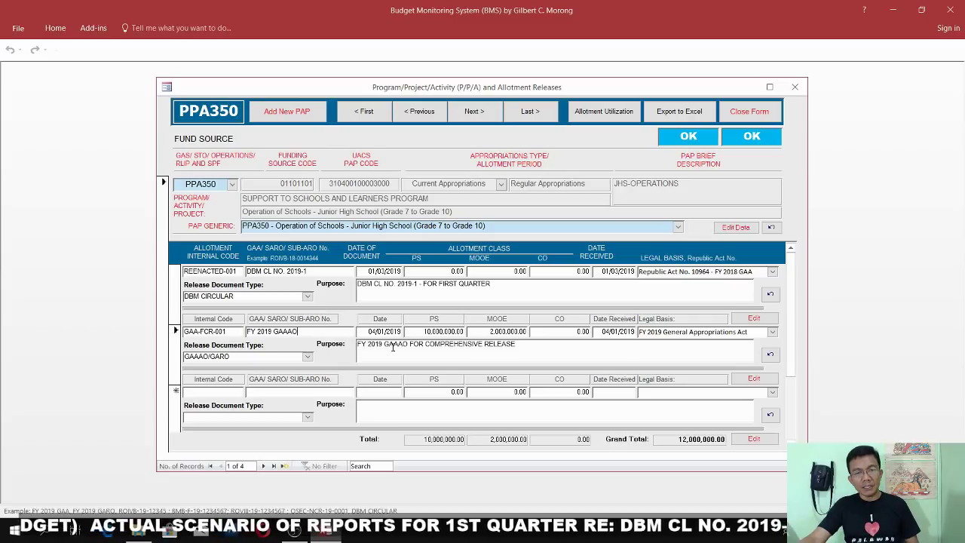
click(177, 354)
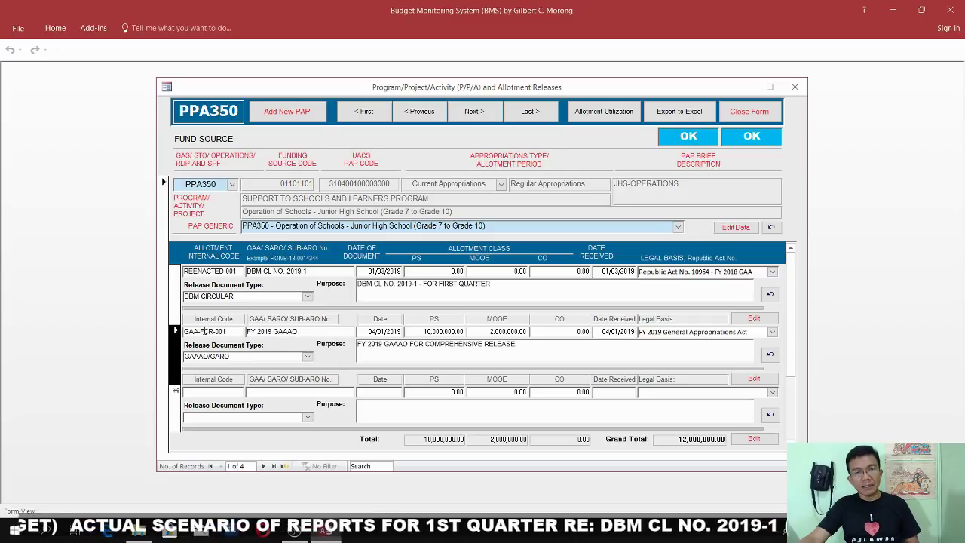
Go to the PPA351 record and examine its continuing allotment's GAAAO reference and MOOE amount
click(474, 113)
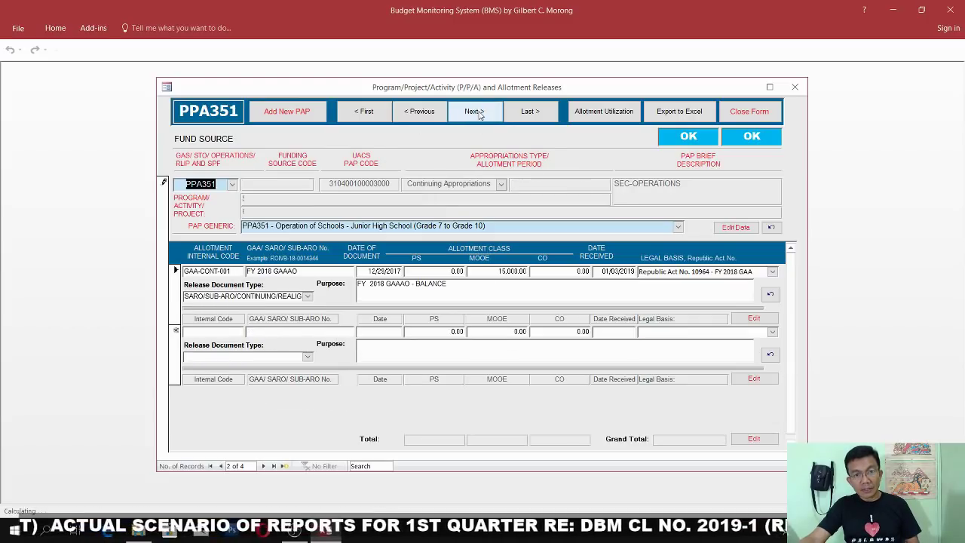
click(287, 280)
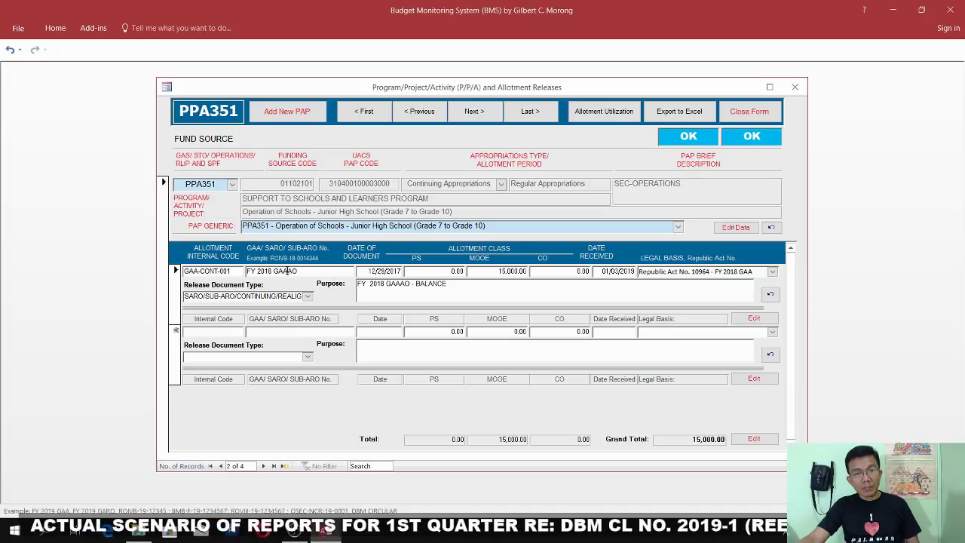
click(500, 271)
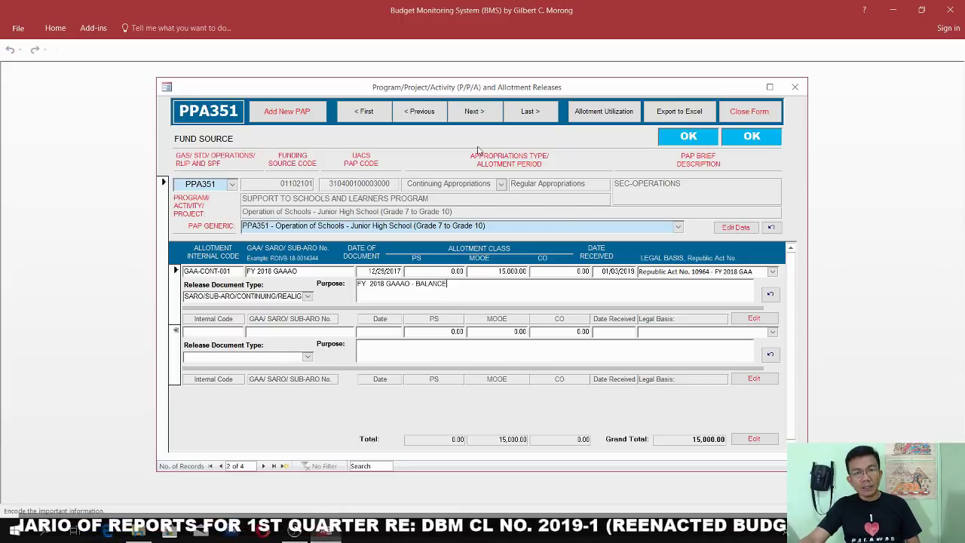
Go to the PPA335 record, examine its sub-ARO's purpose, generic PAP and capital outlay amount, and close the form
click(478, 118)
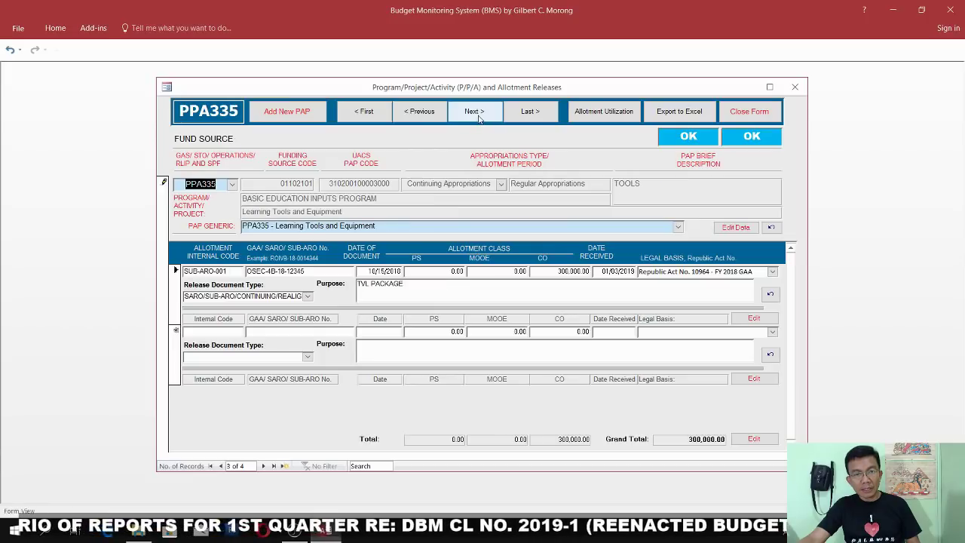
click(362, 297)
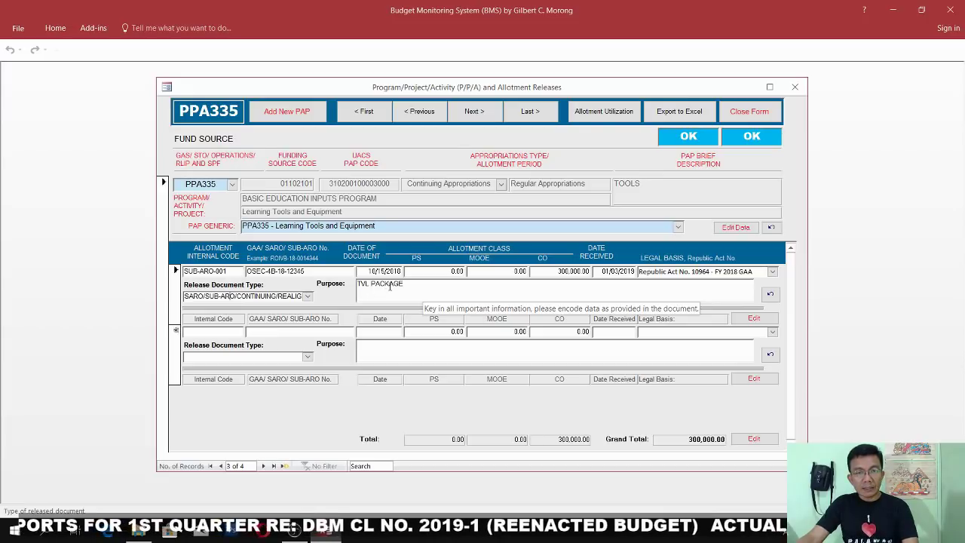
click(388, 286)
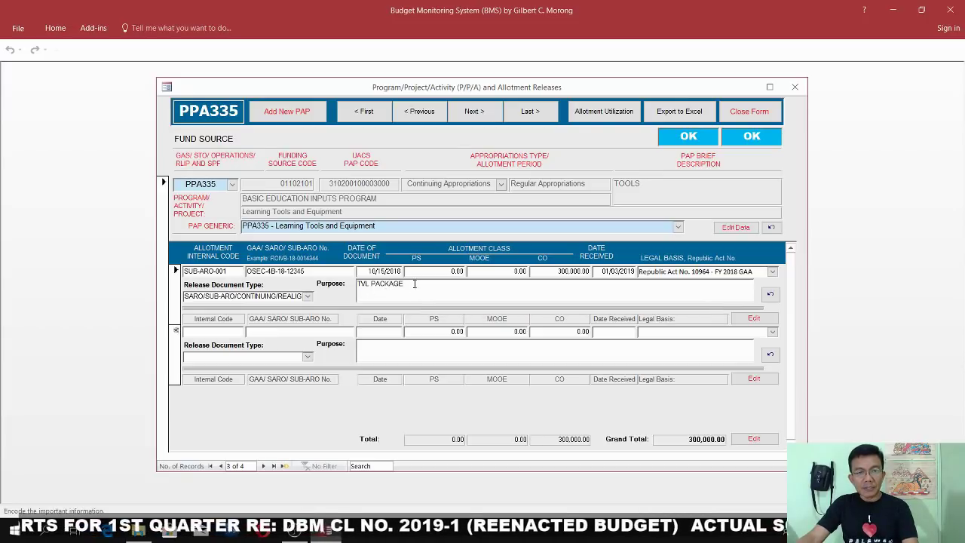
drag(376, 226, 244, 225)
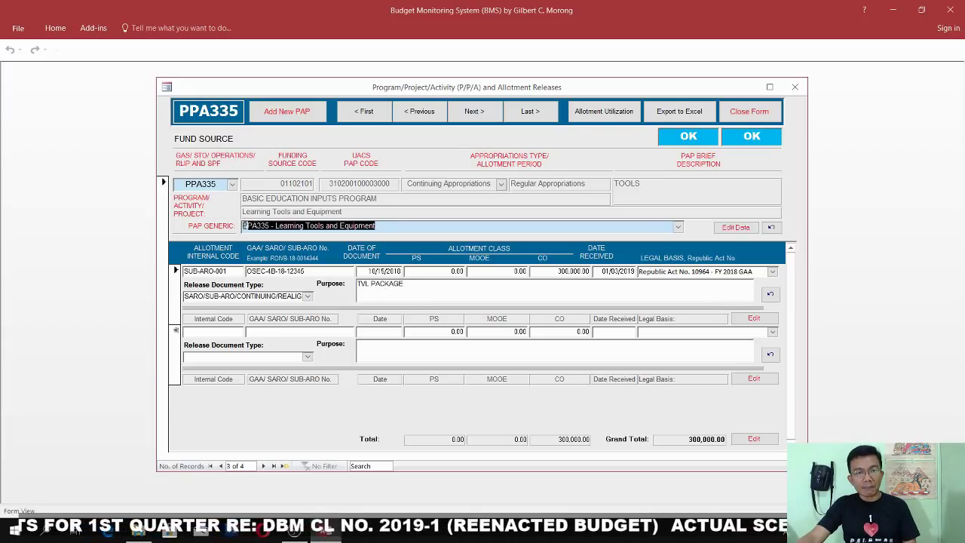
click(435, 298)
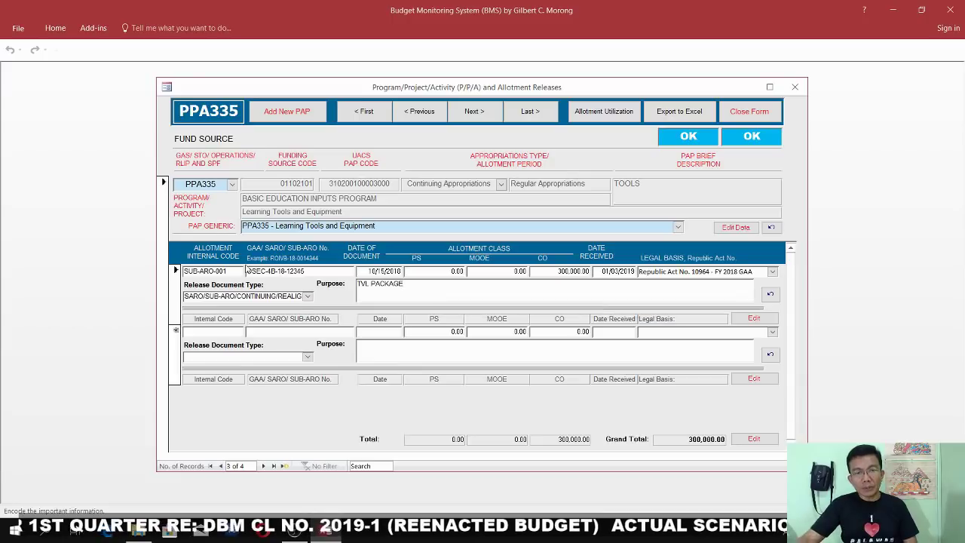
click(557, 272)
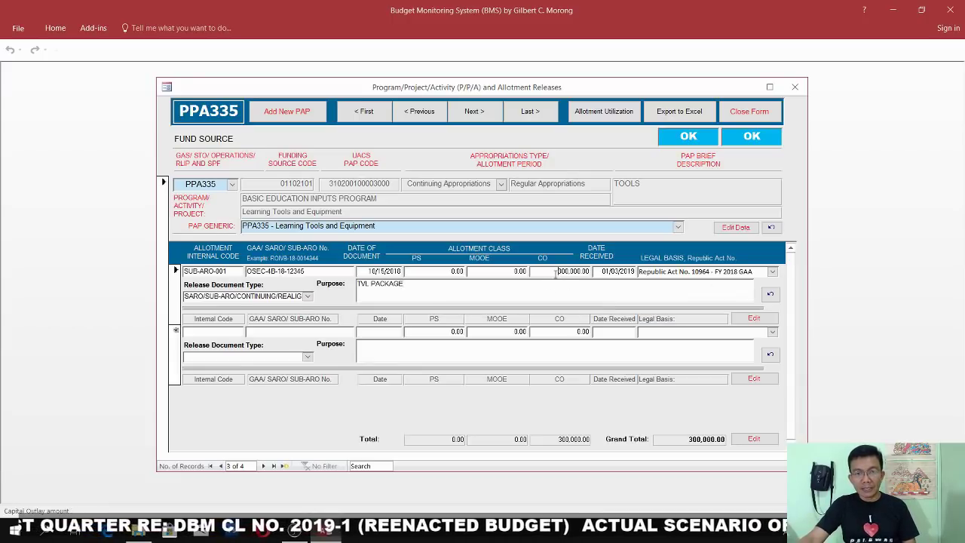
click(520, 283)
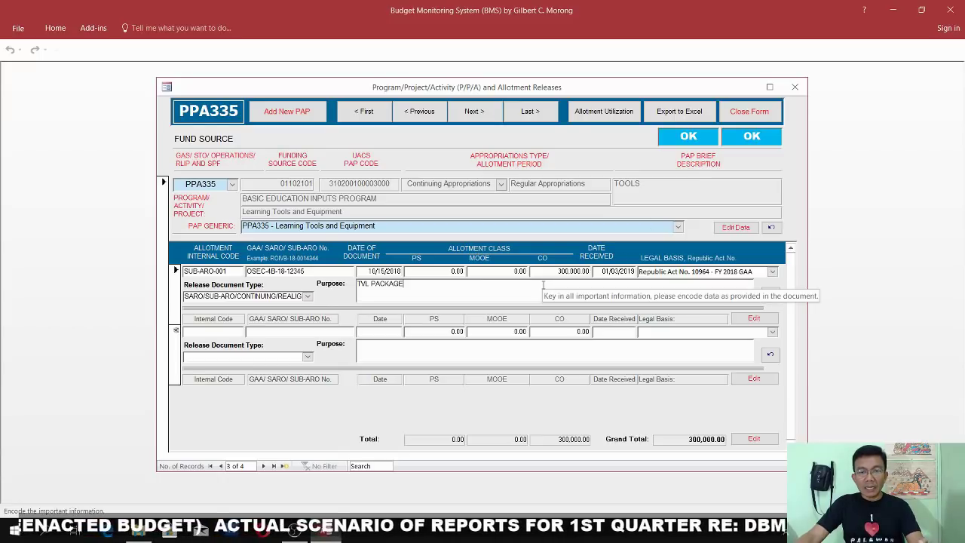
click(750, 111)
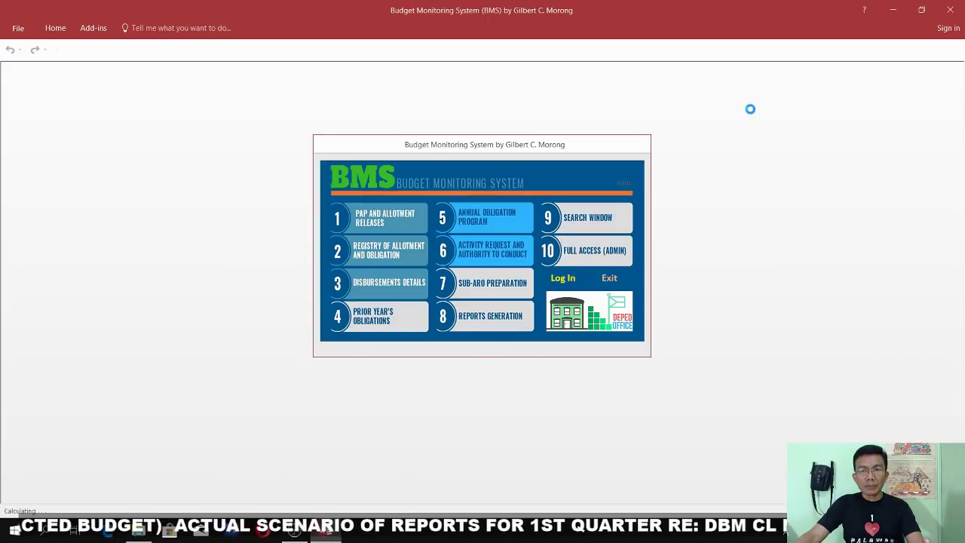
Open the Registry of Allotment and Obligation and go to its first record
click(378, 255)
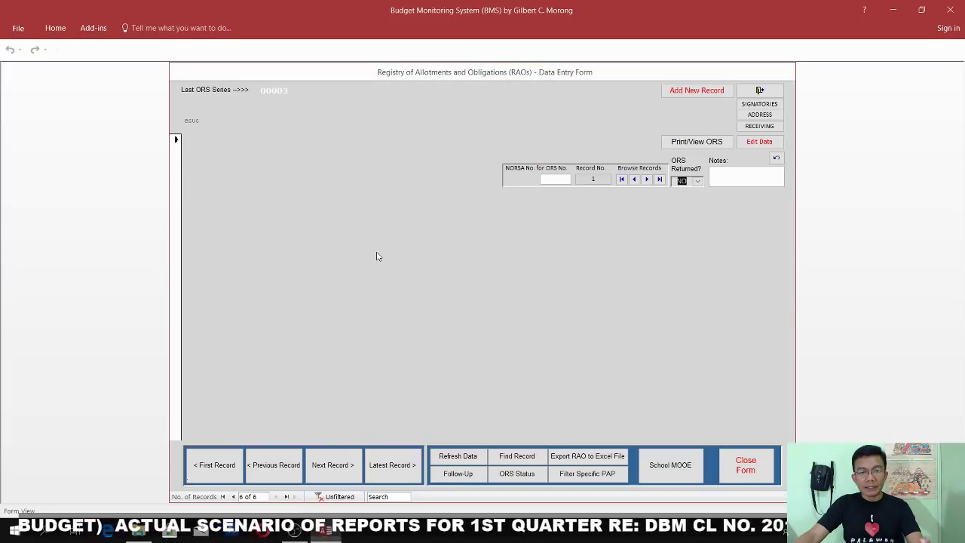
click(212, 467)
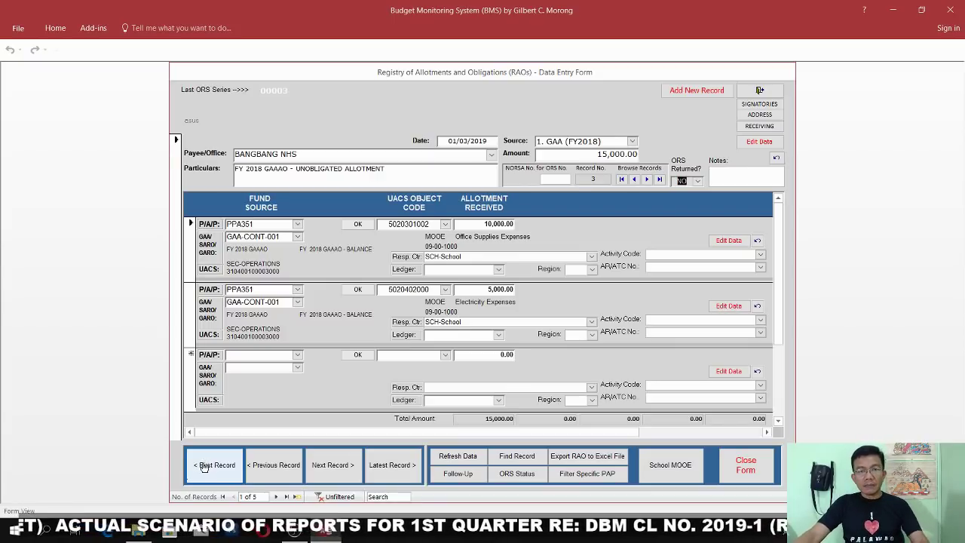
click(215, 465)
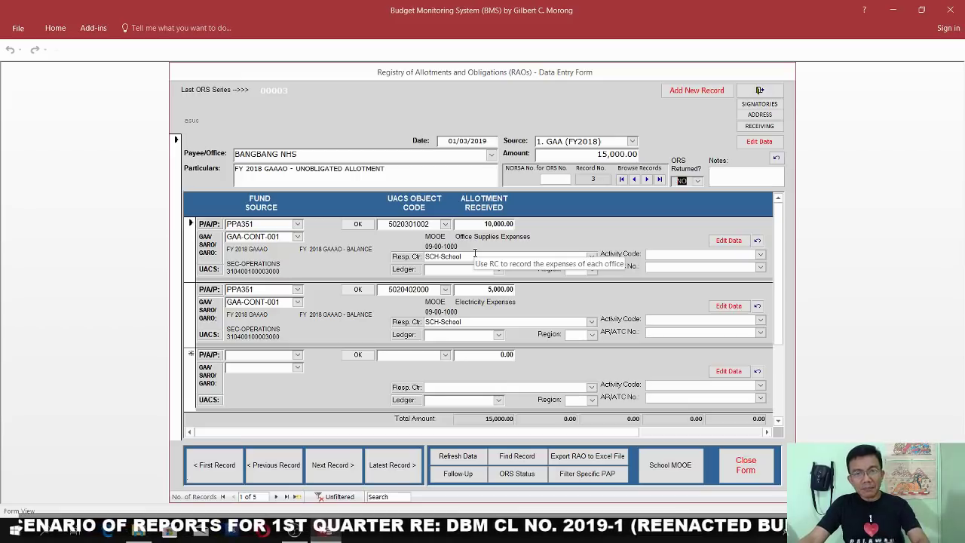
Examine the date, payee and total amount of the unobligated FY 2018 allotment record
drag(493, 141, 441, 142)
click(490, 141)
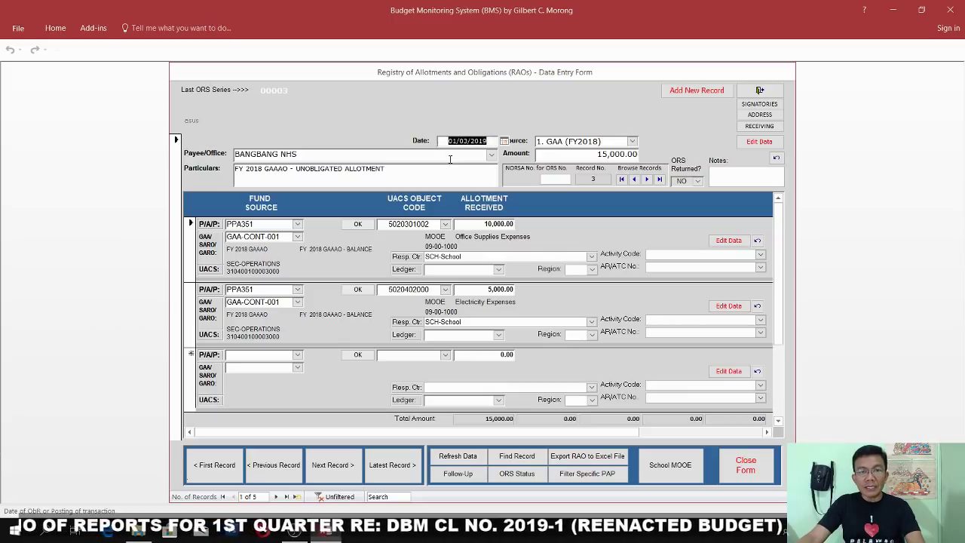
click(449, 156)
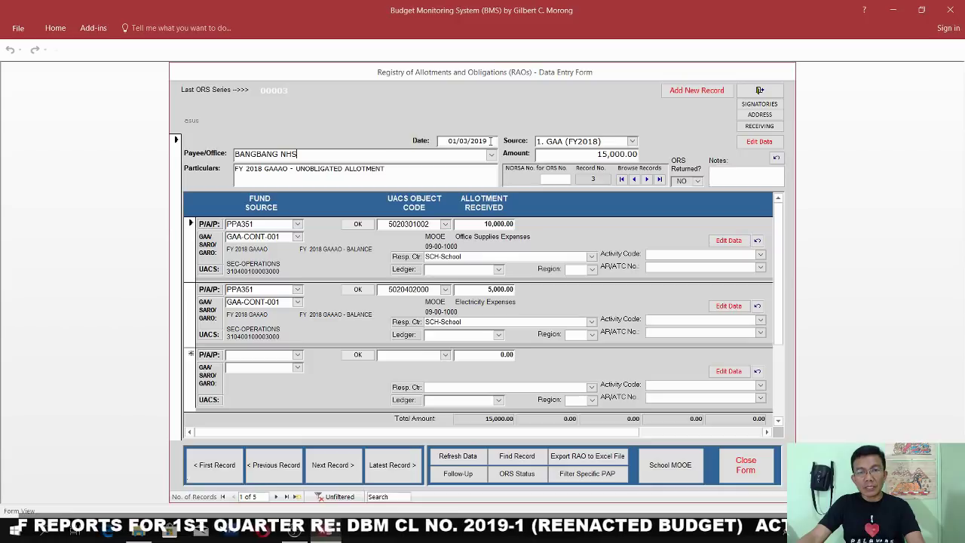
drag(490, 141, 448, 142)
click(448, 141)
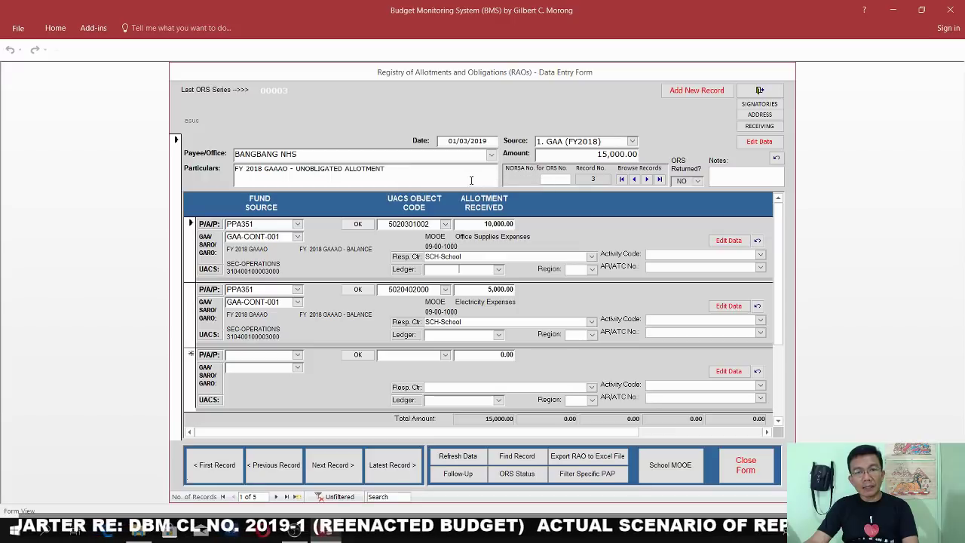
drag(598, 154, 639, 154)
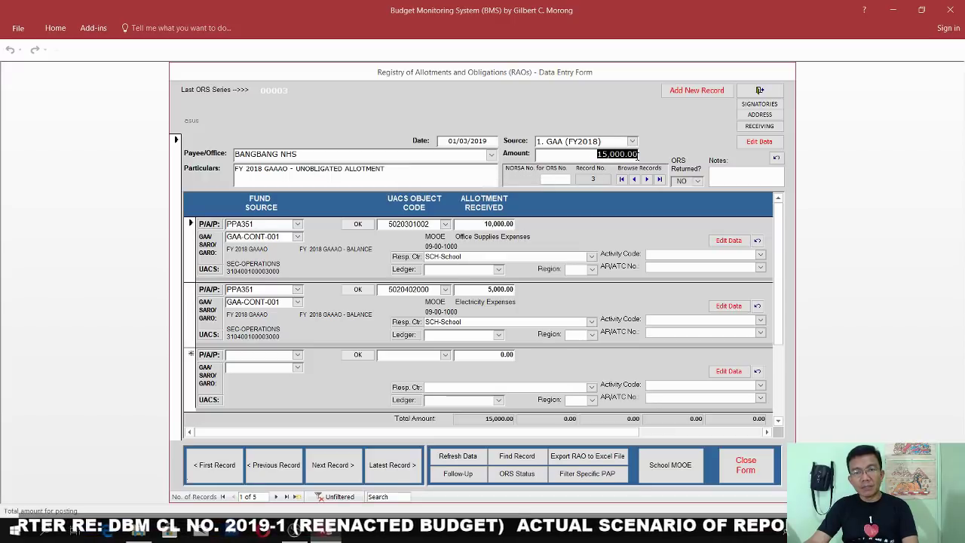
Examine the allotment received for the Office Supplies Expenses and Electricity Expenses lines of PPA351
click(481, 222)
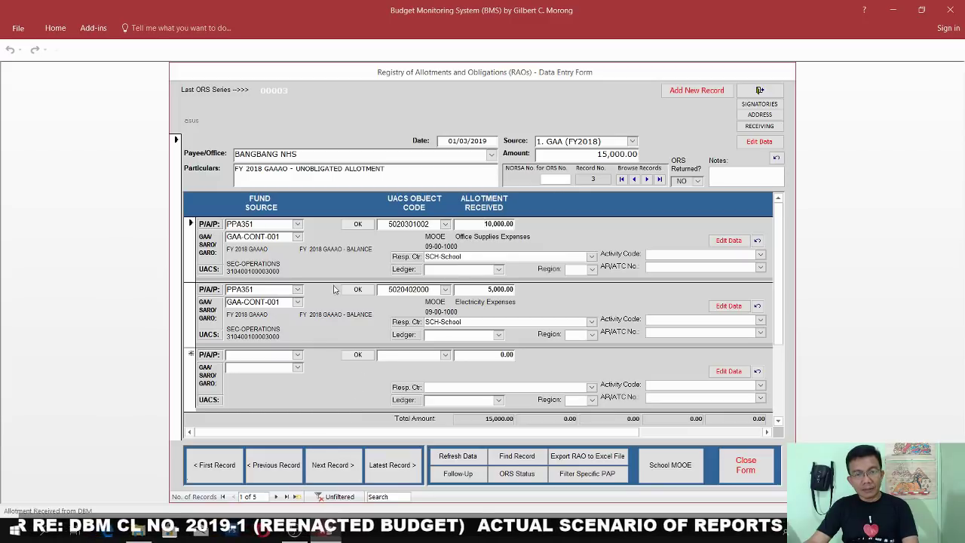
drag(479, 224, 514, 225)
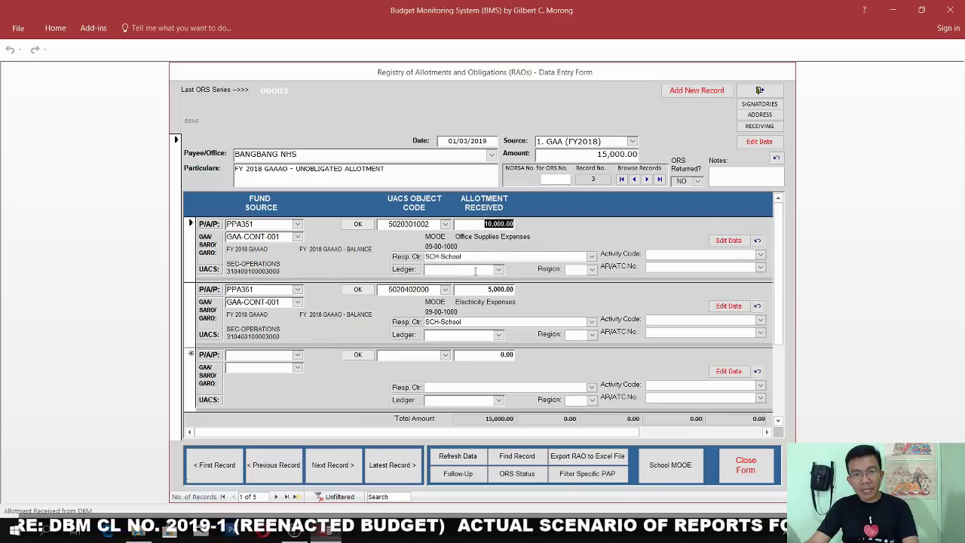
drag(475, 288, 510, 292)
click(475, 338)
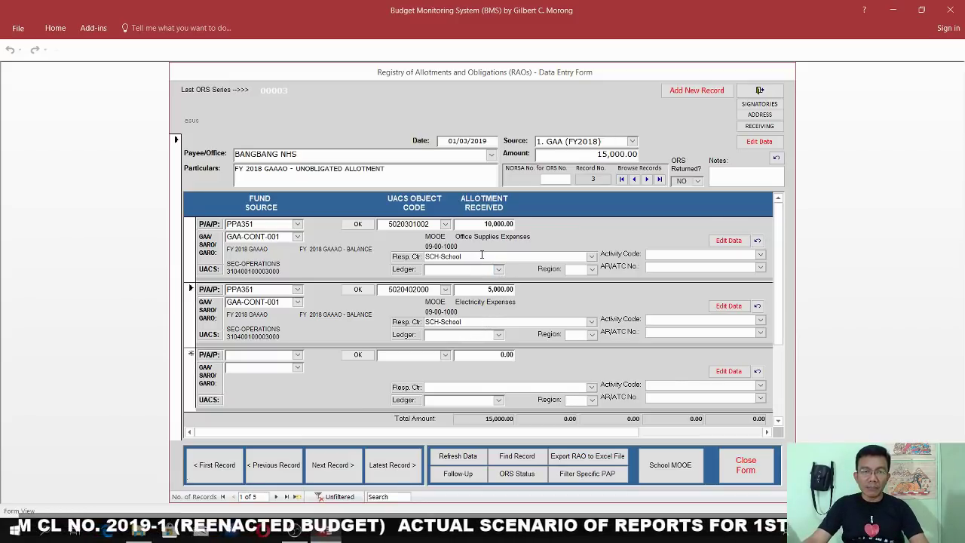
click(483, 226)
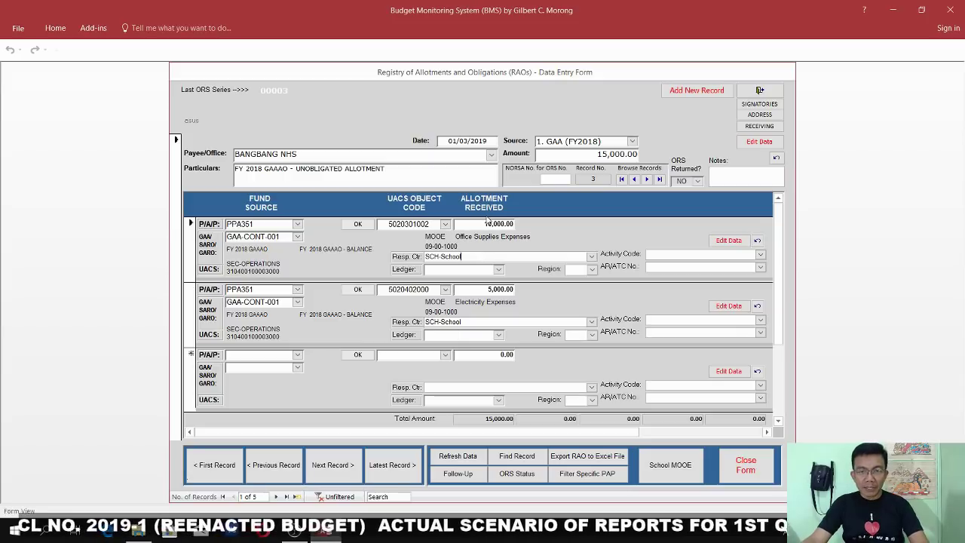
click(485, 292)
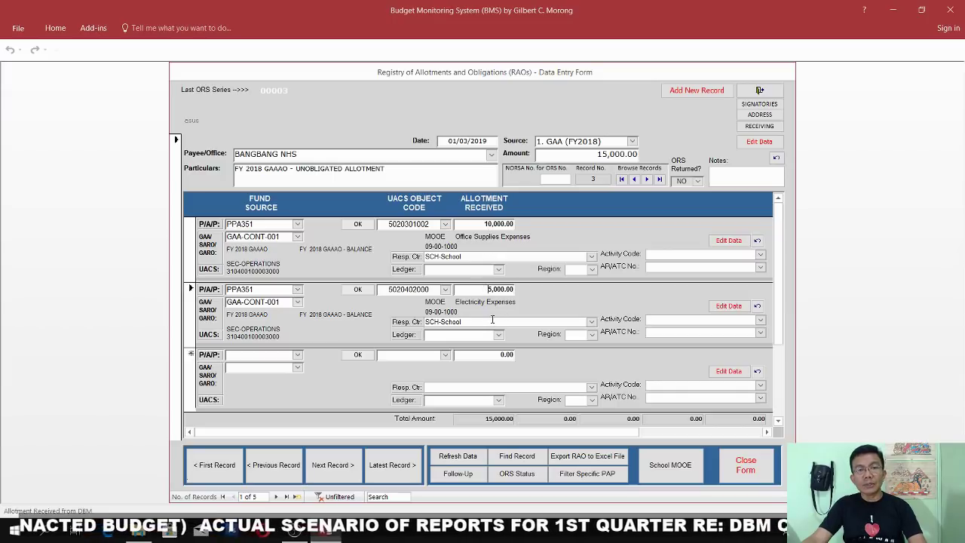
Recheck the two allotment amounts under PPA351 and the blank line below them
click(485, 354)
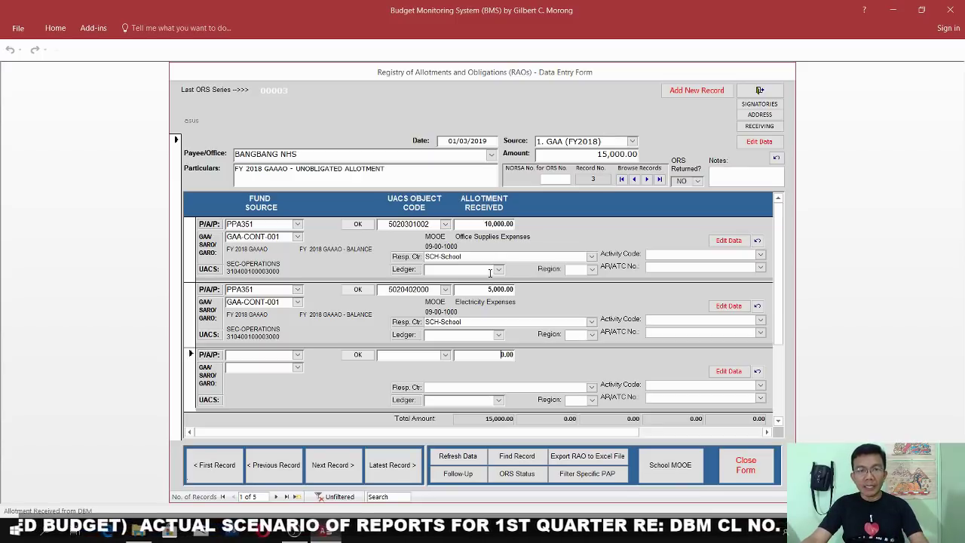
click(480, 257)
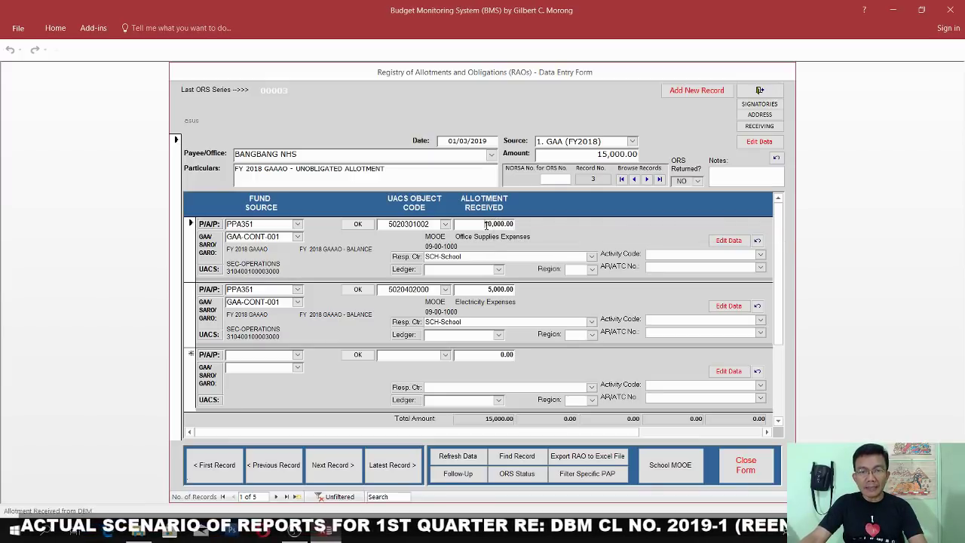
click(483, 295)
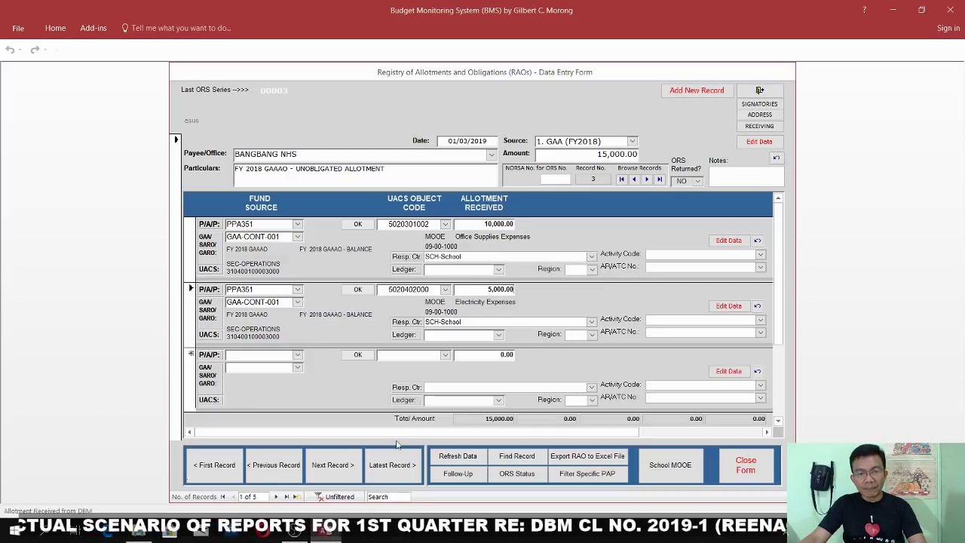
Go to the next registry record and examine the TVL PACKAGE sub-ARO's particulars, payee and allotment received under PPA335
click(341, 469)
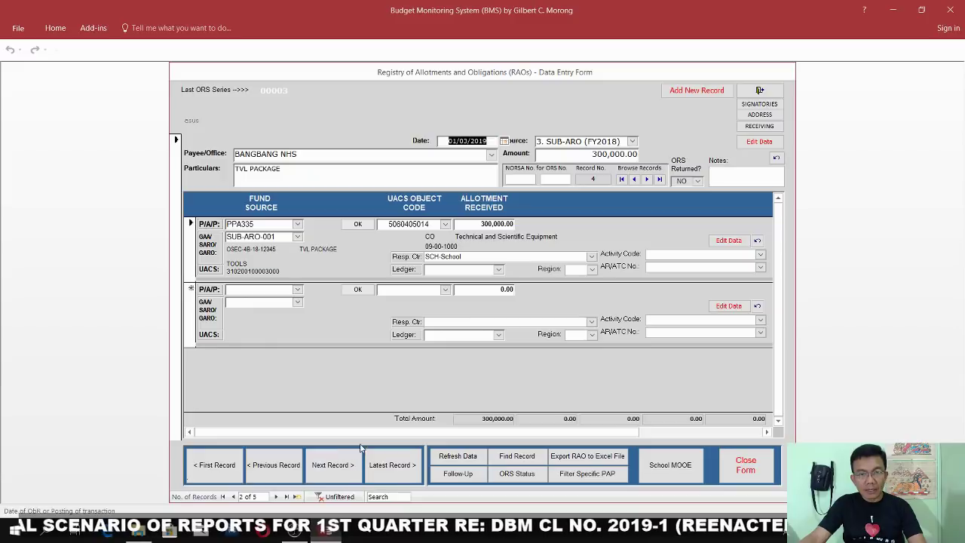
click(387, 182)
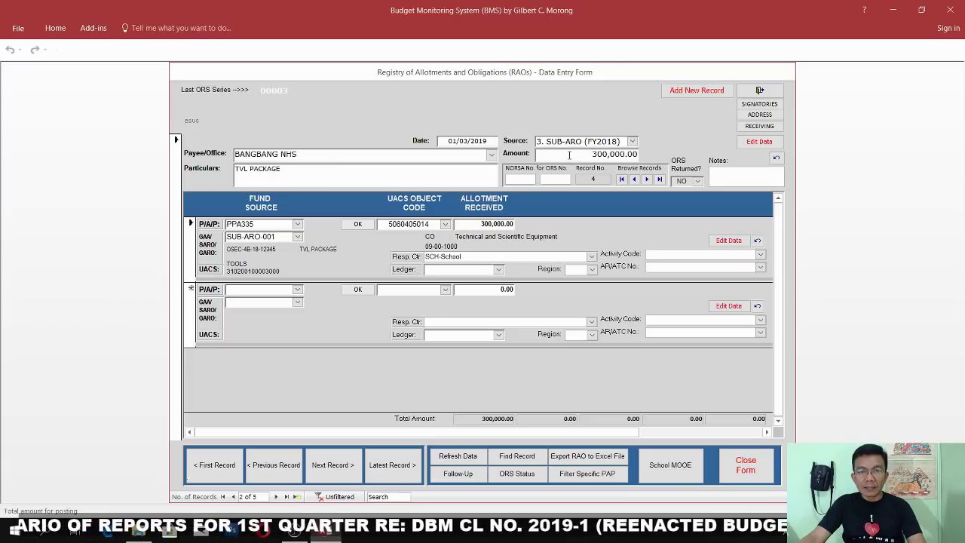
click(477, 224)
double_click(477, 223)
click(463, 175)
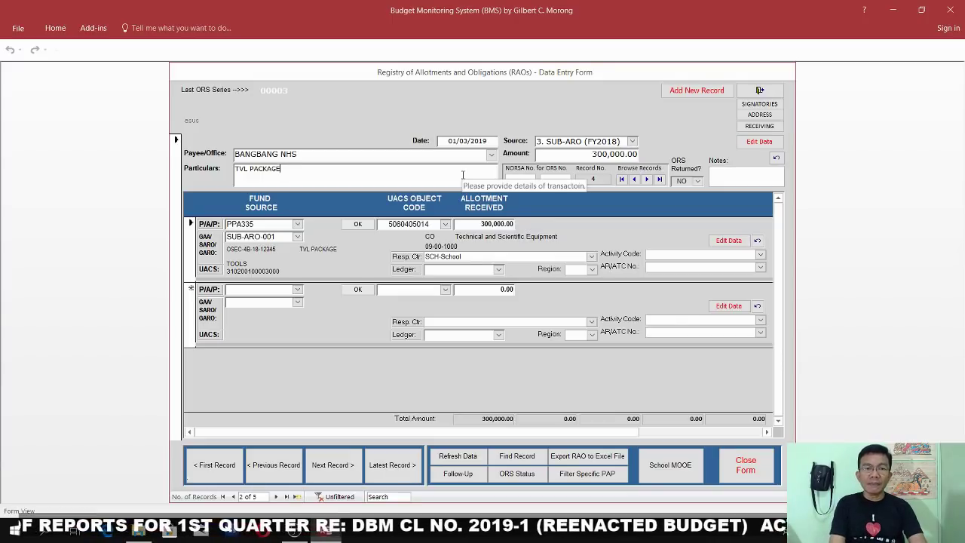
drag(480, 224, 502, 224)
click(497, 224)
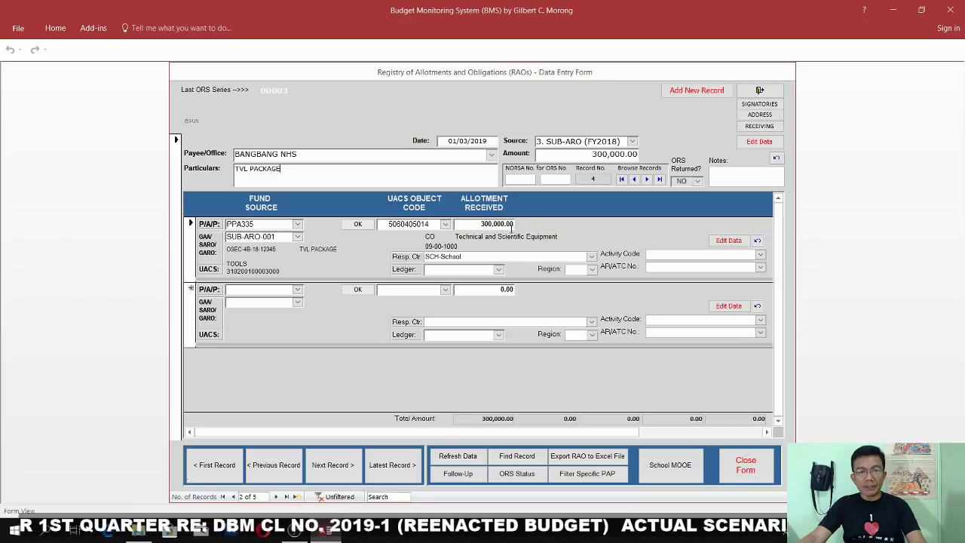
click(477, 224)
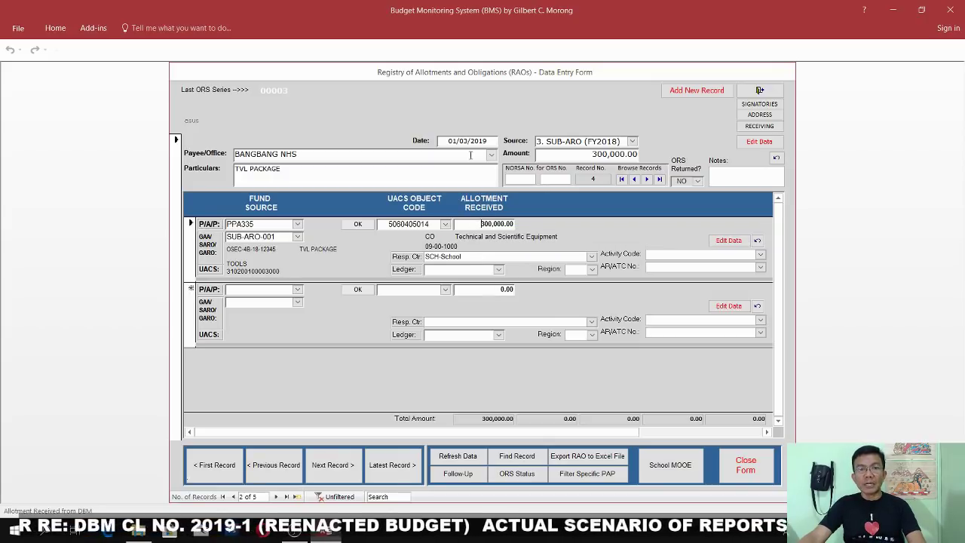
click(439, 153)
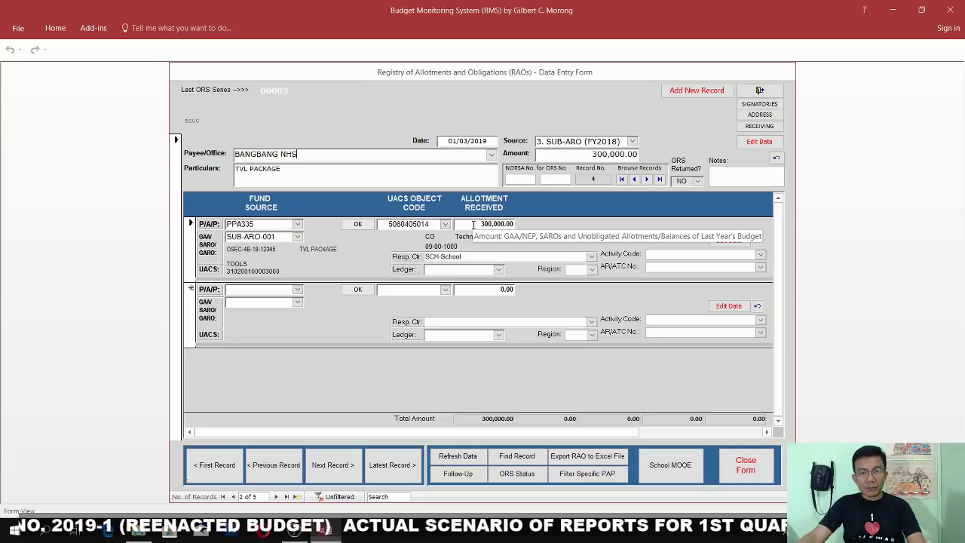
click(473, 224)
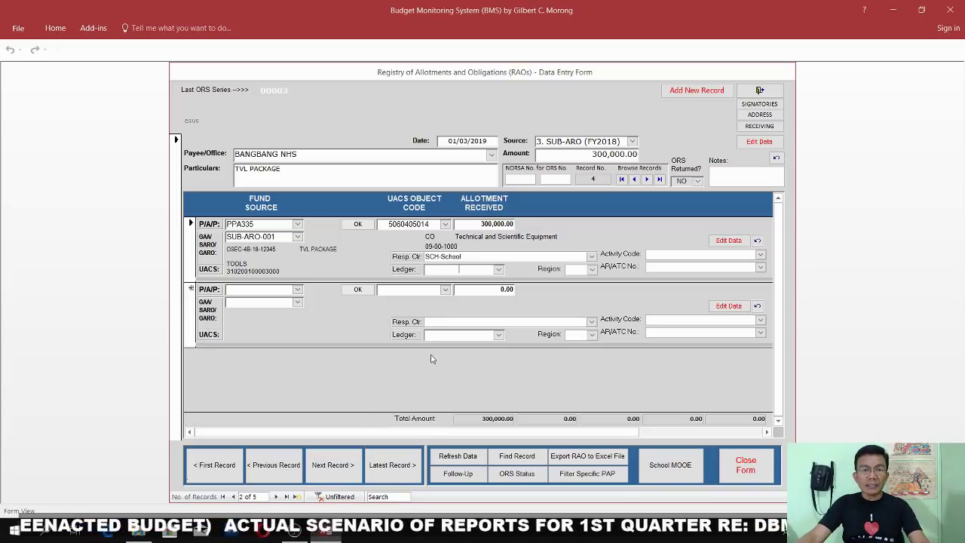
Go to the SALARY obligation record and examine its particulars and the fund sources of its Basic Salary and PERA lines
click(340, 463)
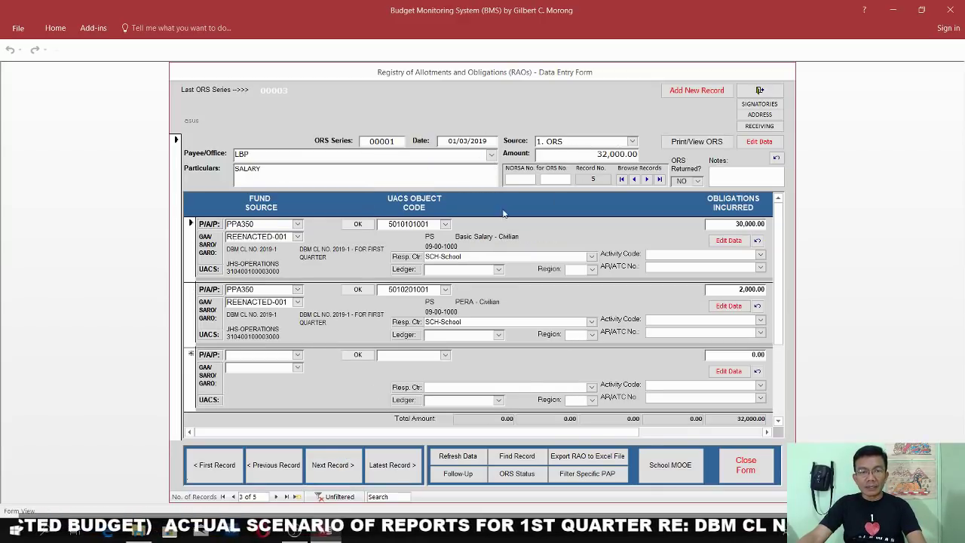
click(298, 238)
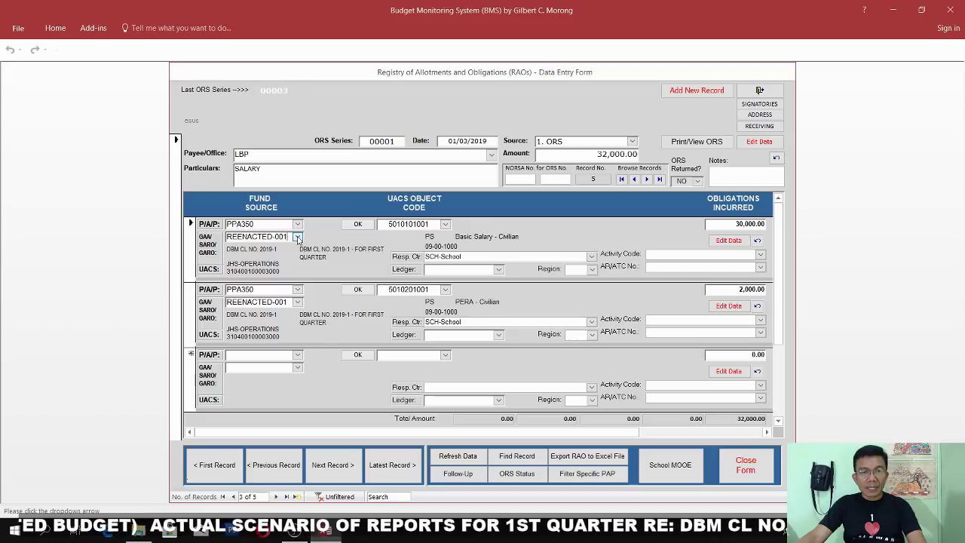
click(193, 245)
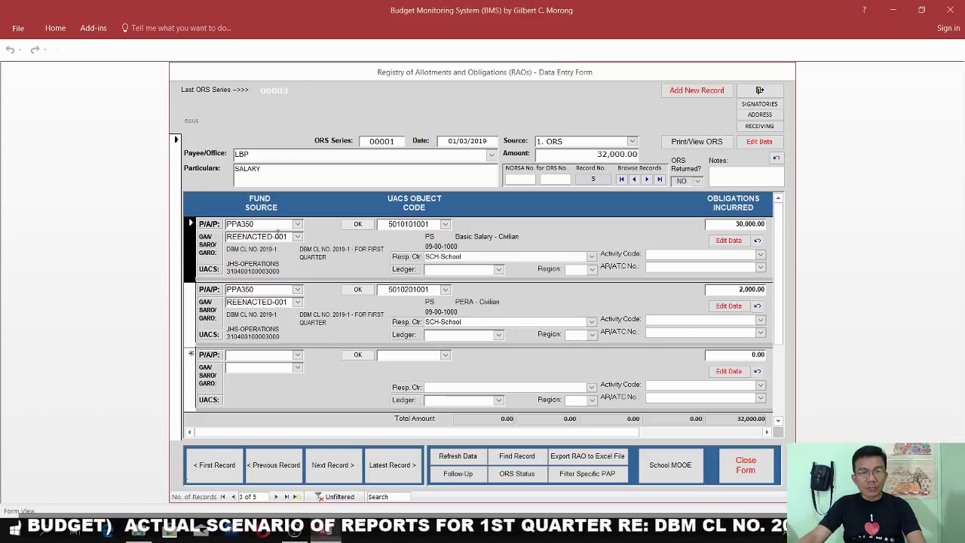
click(275, 169)
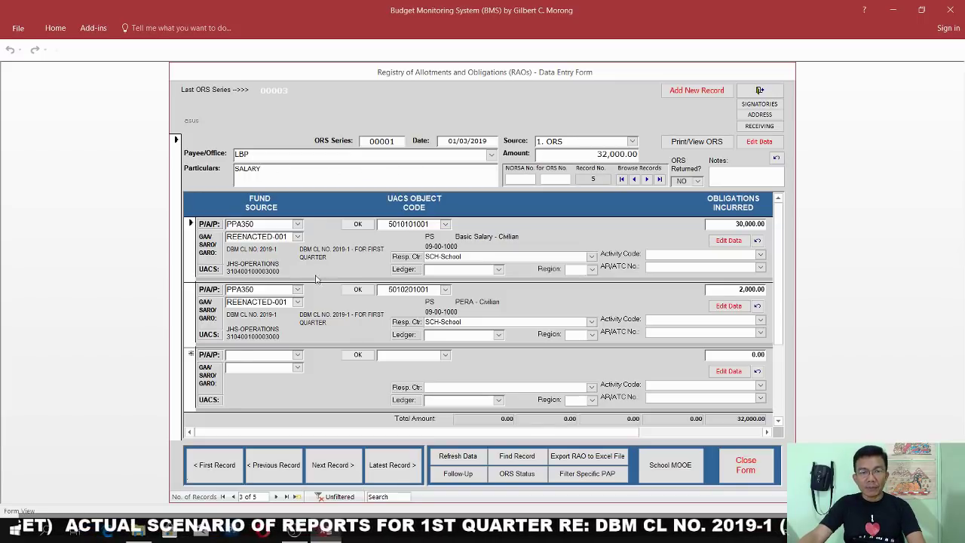
click(253, 289)
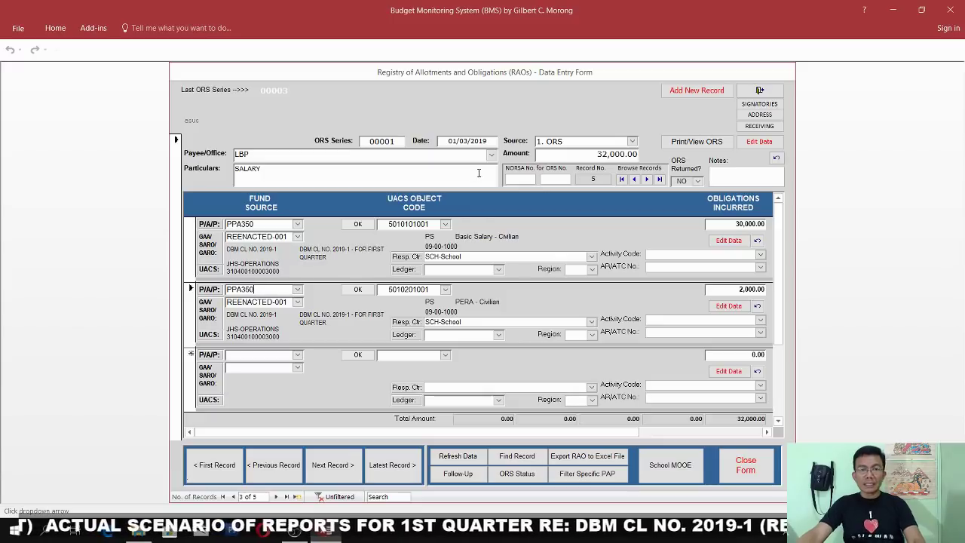
click(442, 173)
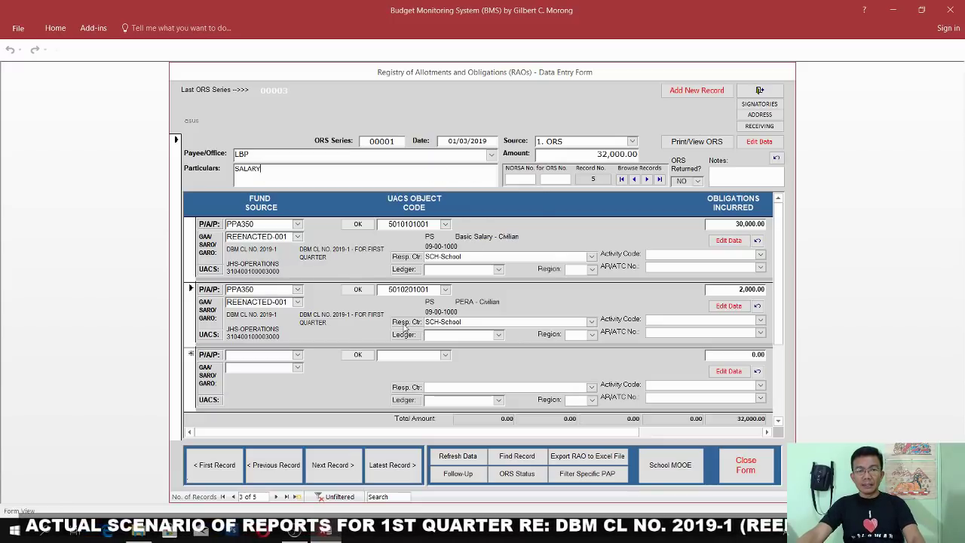
Go to the SUPPLIES obligation record and examine its particulars and the fund source of its Office Supplies Expenses line
click(339, 463)
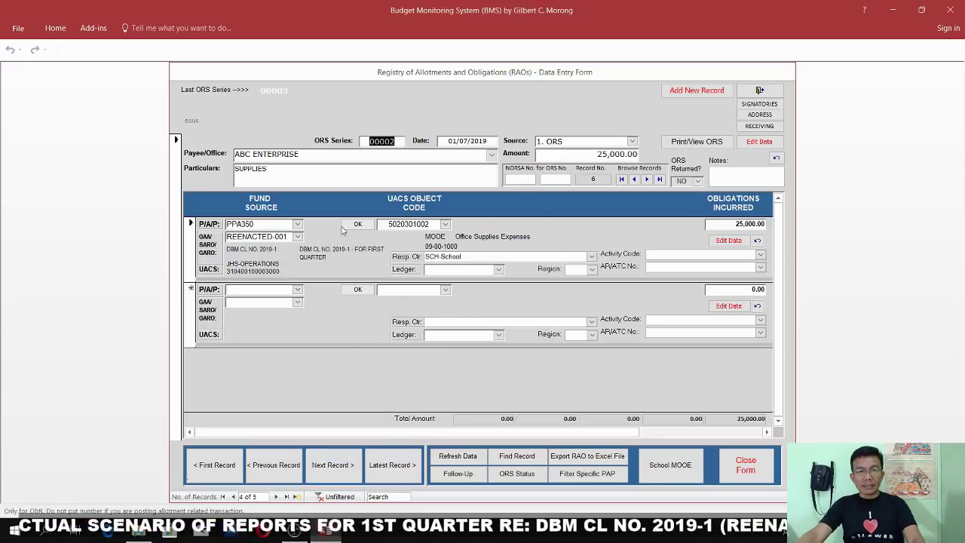
click(345, 178)
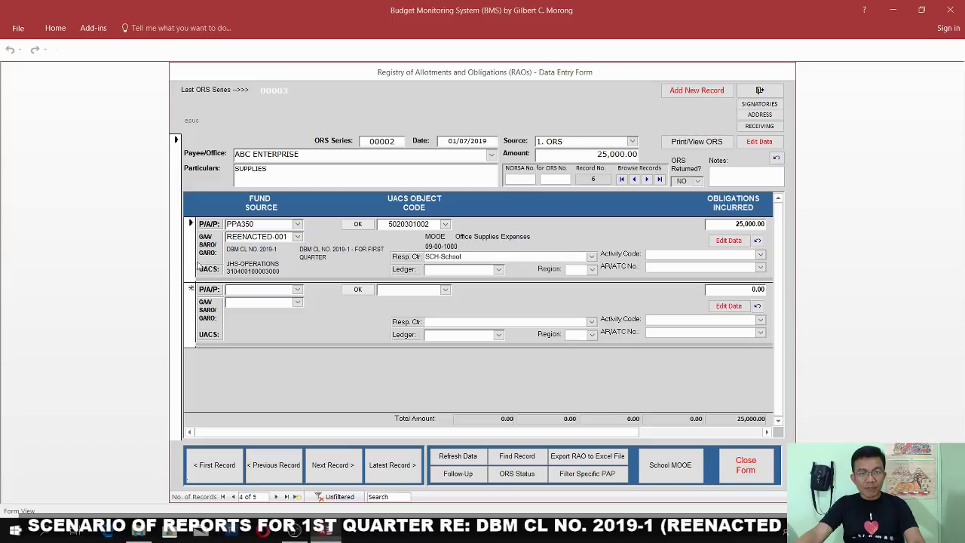
click(193, 250)
click(262, 238)
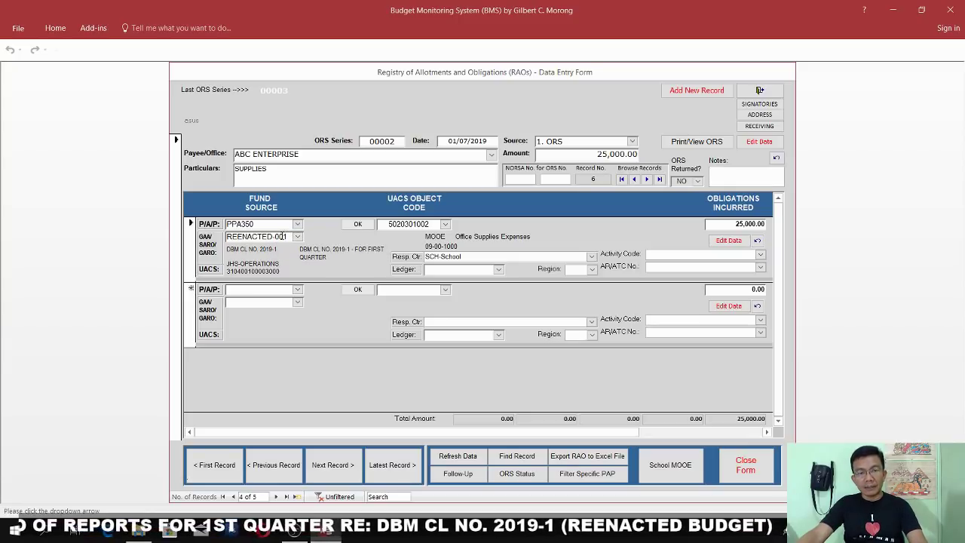
Compare the fund source of the TEV obligation record with that of the preceding SUPPLIES record
click(335, 465)
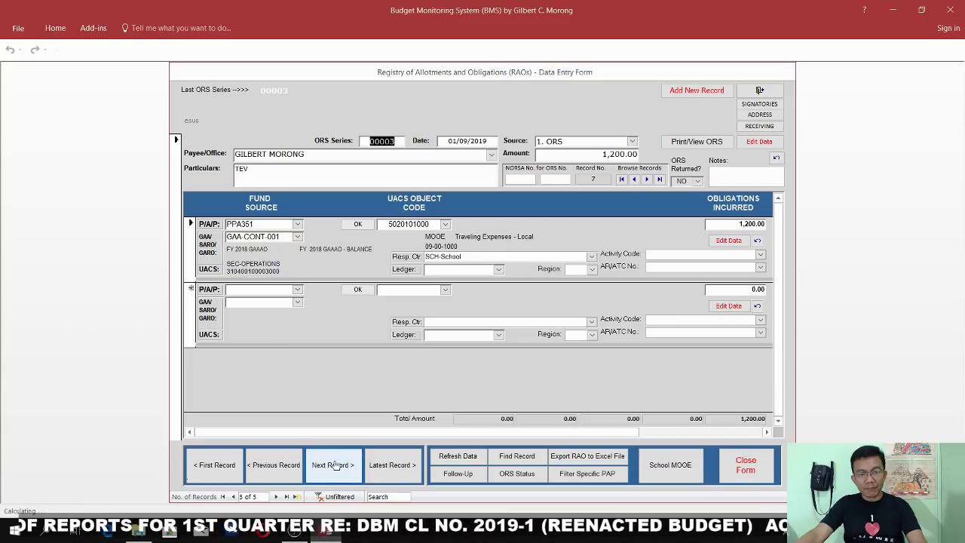
click(263, 237)
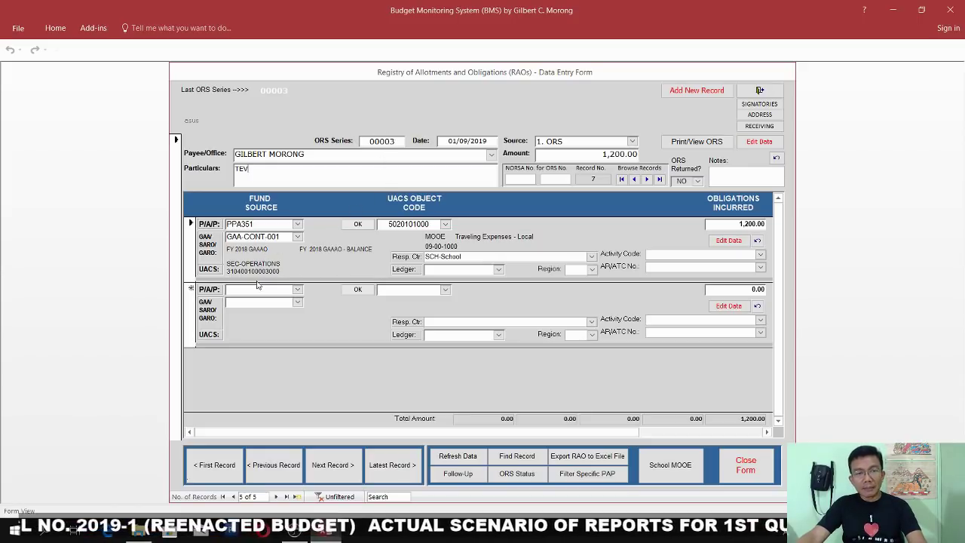
click(273, 464)
click(269, 240)
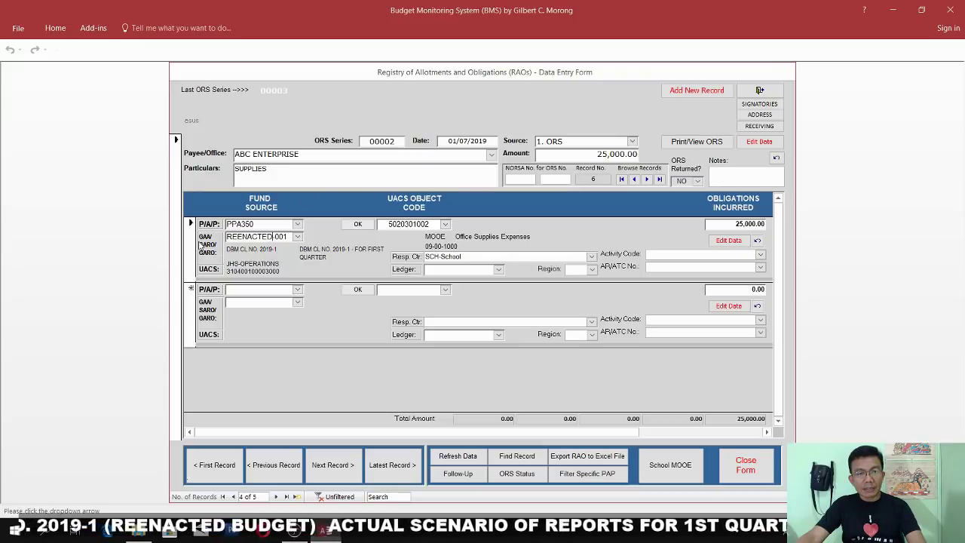
click(333, 465)
click(245, 236)
click(280, 237)
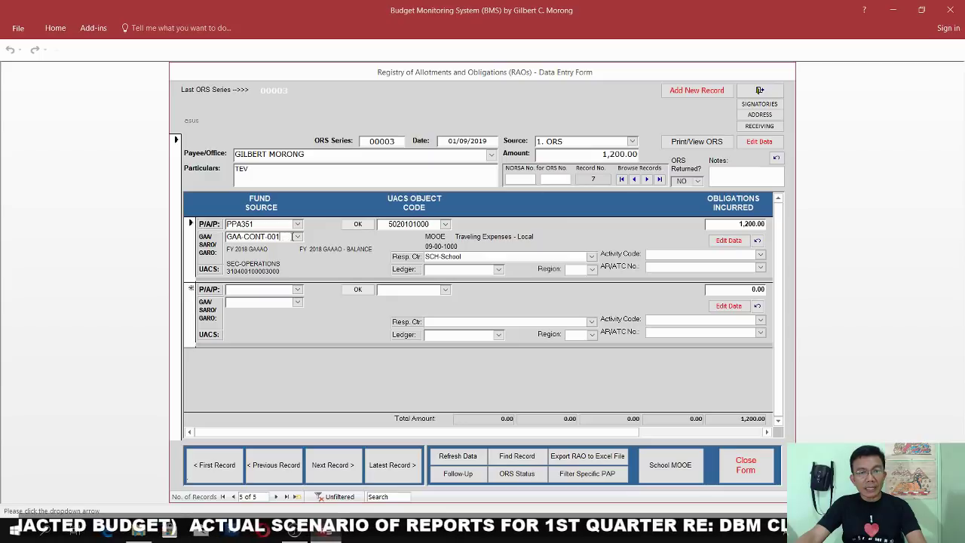
Examine the allotment types available for the Traveling Expenses line of the TEV record, leaving its fund source as it is
click(297, 237)
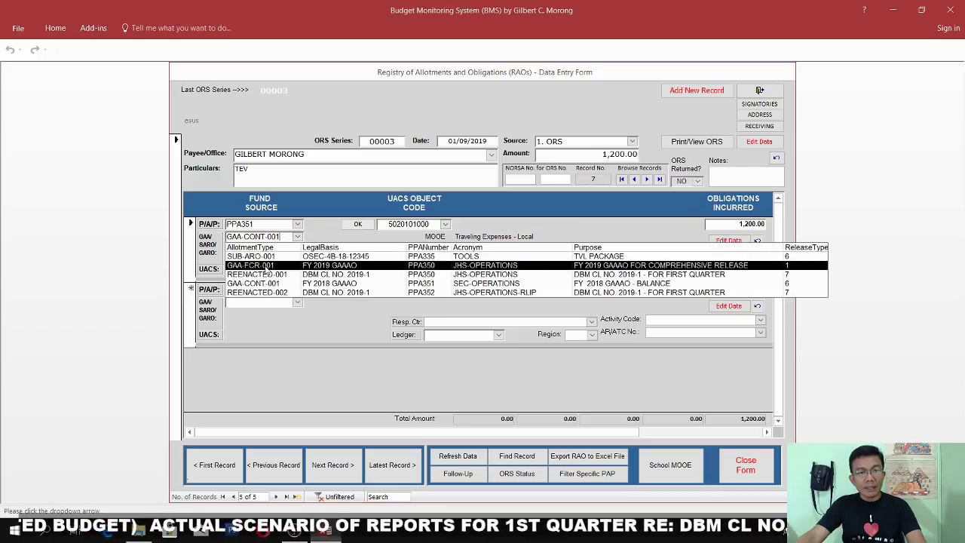
click(281, 227)
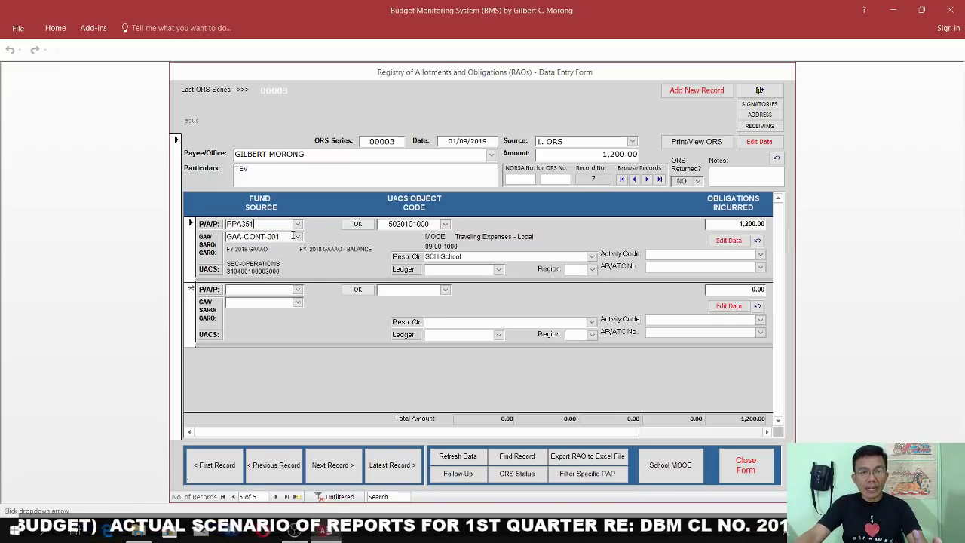
click(297, 237)
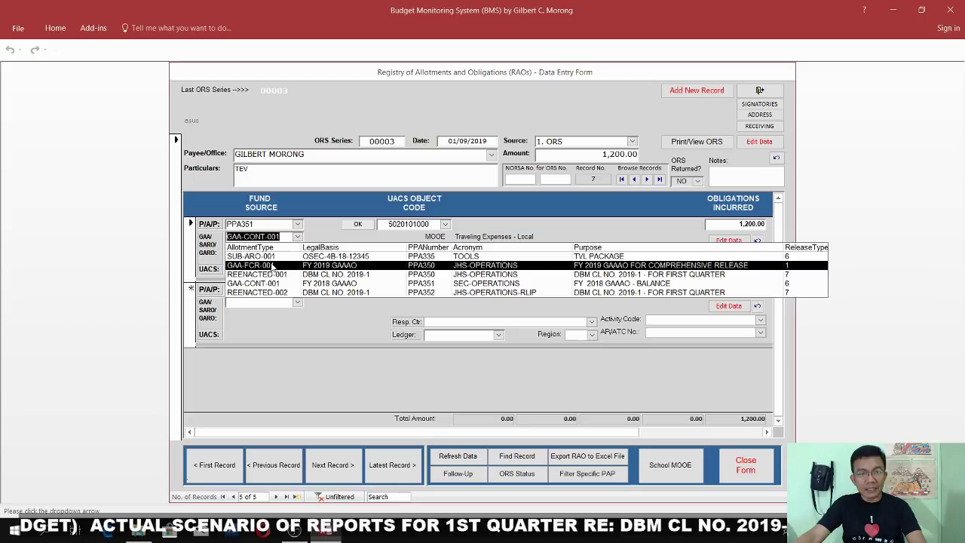
click(286, 225)
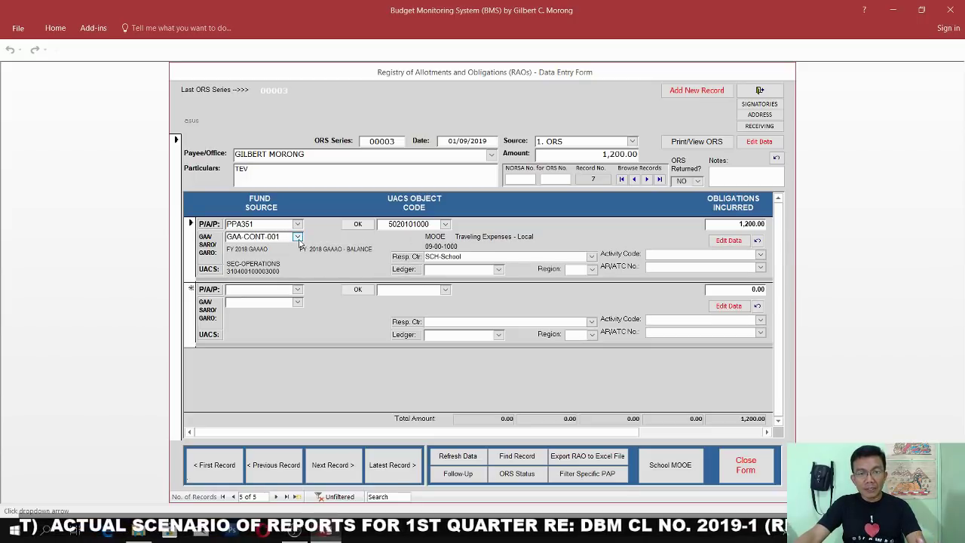
Return to the SUPPLIES record and examine the REENACTED-001 choice among the allotment types for its PPA350 line
click(275, 465)
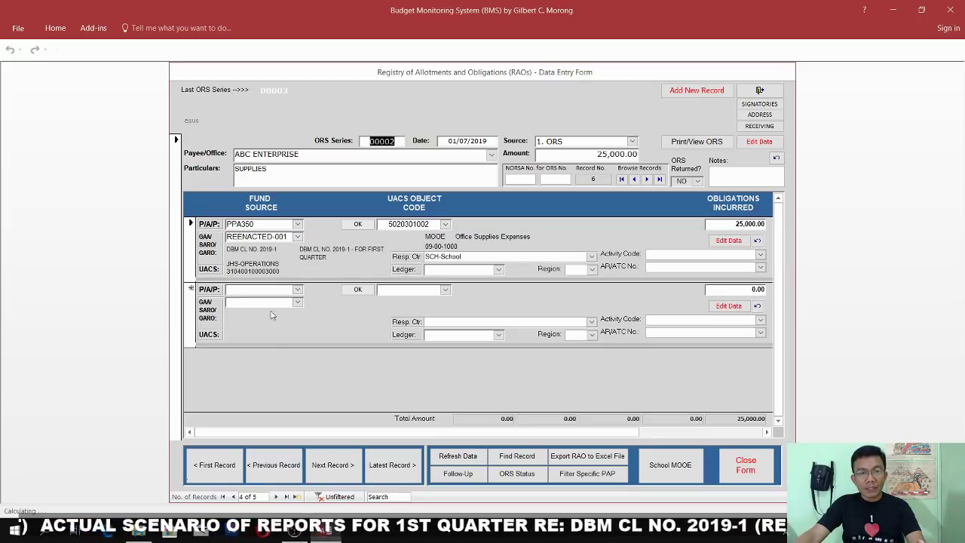
click(298, 237)
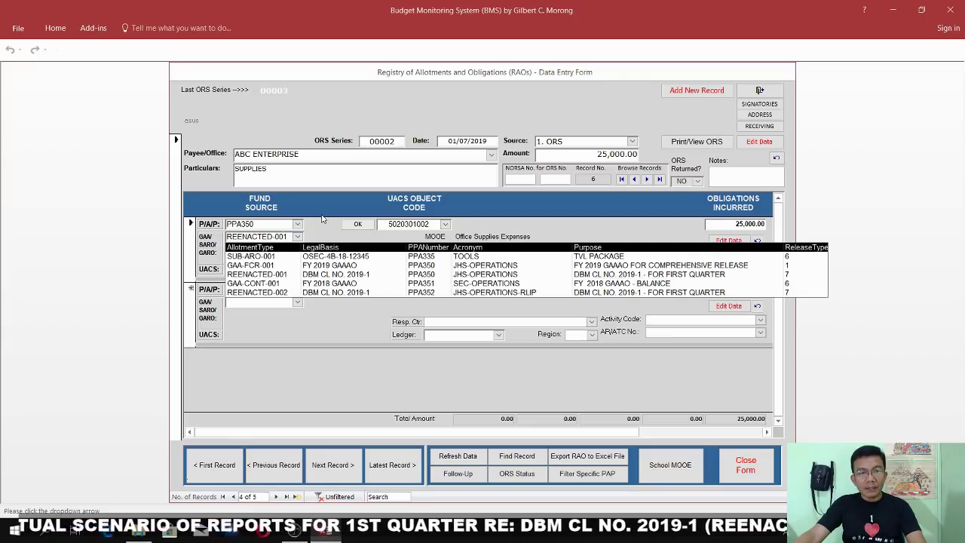
click(291, 275)
Go to the TEV record and examine the GAA-CONT-001 choice for its PPA351 line and the blank line below
click(333, 465)
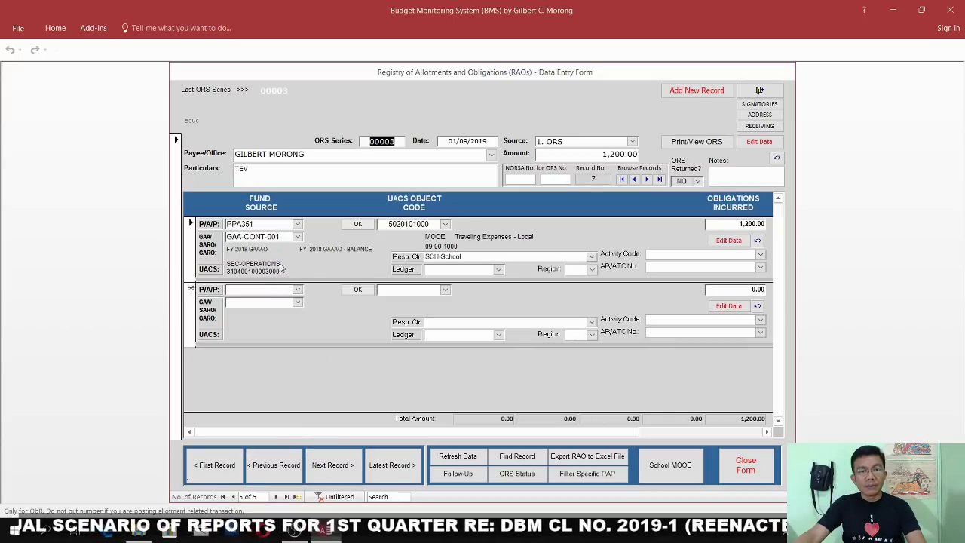
click(298, 237)
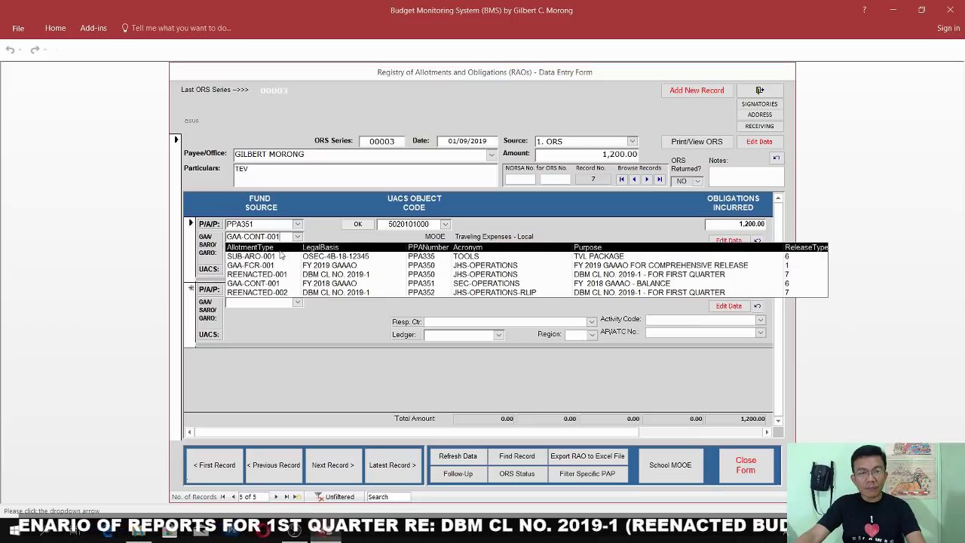
click(324, 284)
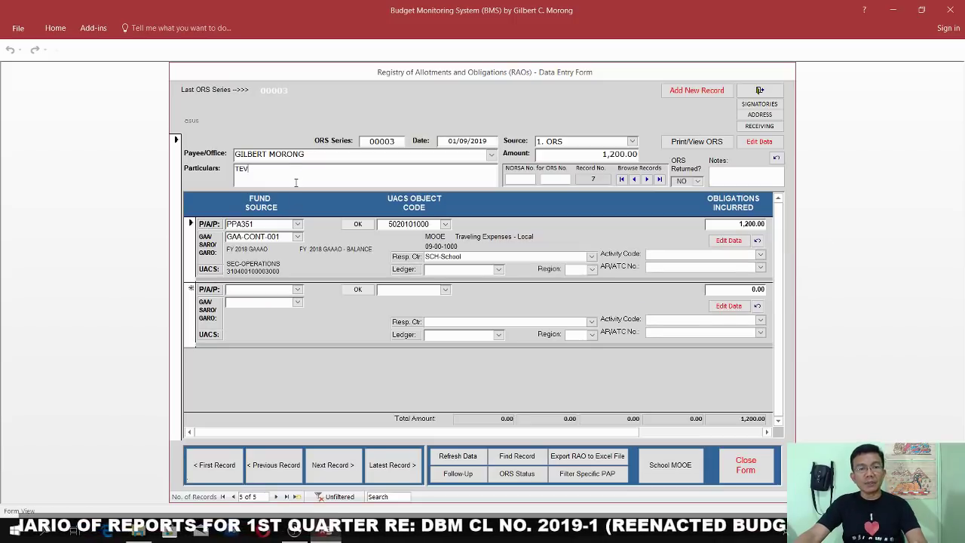
click(269, 301)
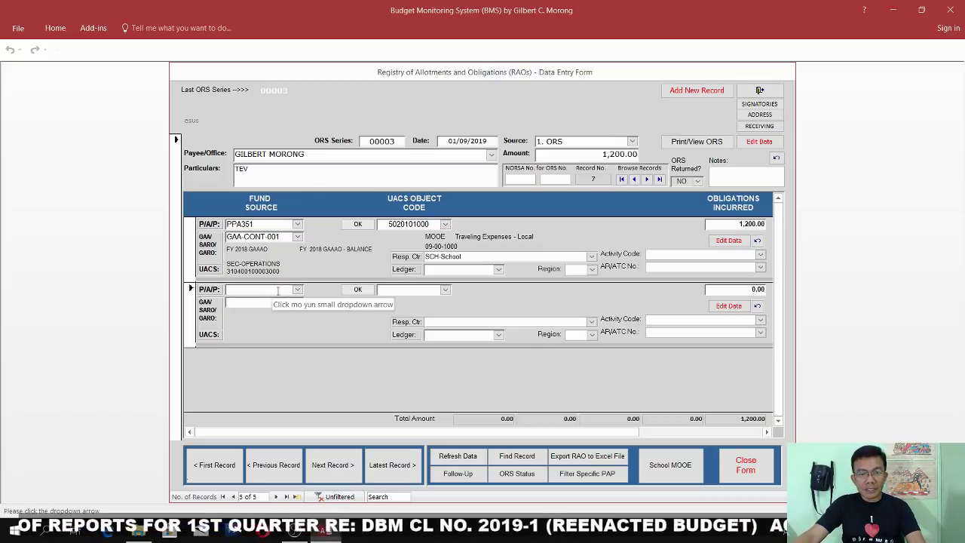
Close the Registry of Allotments and Obligations form and open Reports Generation
click(745, 465)
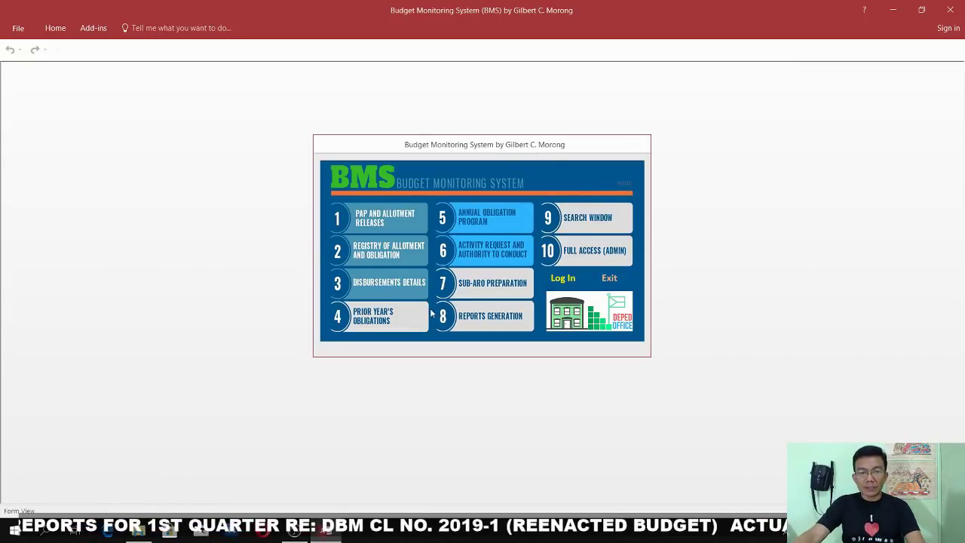
click(487, 318)
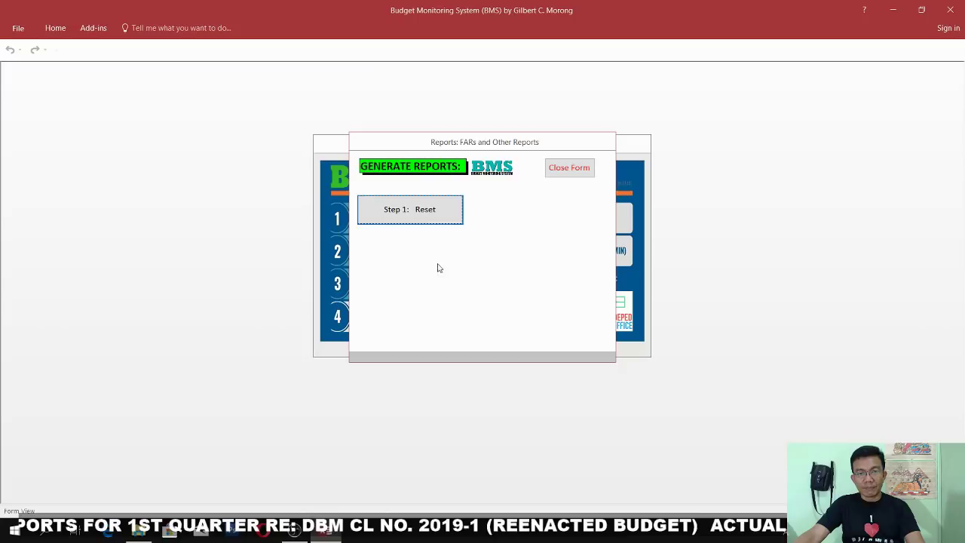
Reset the report data, get the current data and open the Financial Accountability Reports form
click(405, 218)
click(406, 266)
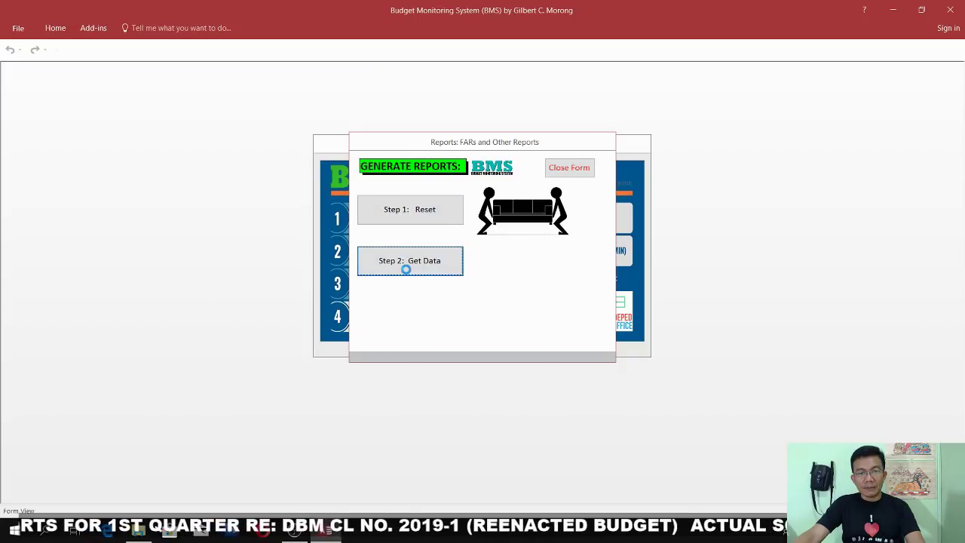
click(407, 310)
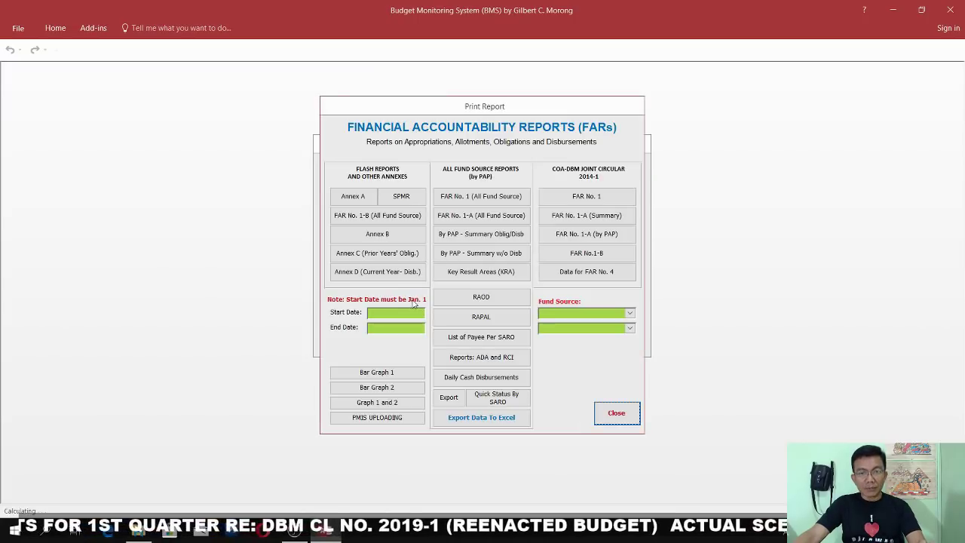
Set the reporting period from 01/01/2019 to 03/31/2019
click(404, 314)
text(1)
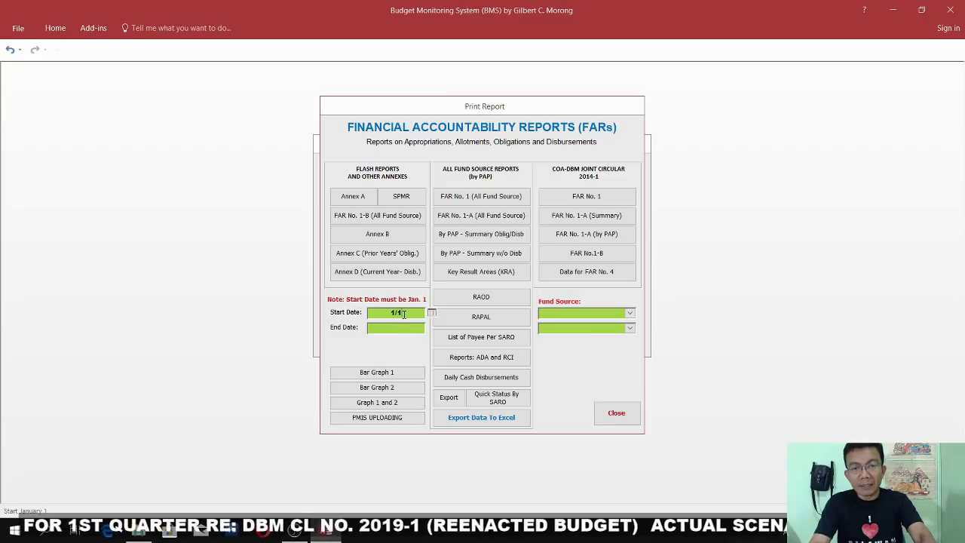
text(/01/2019)
key(Tab)
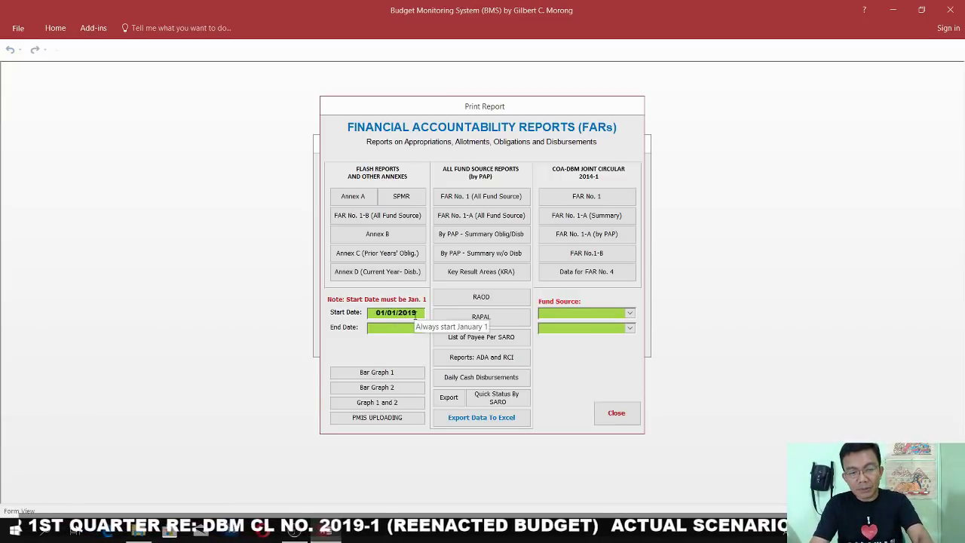
text(3/31)
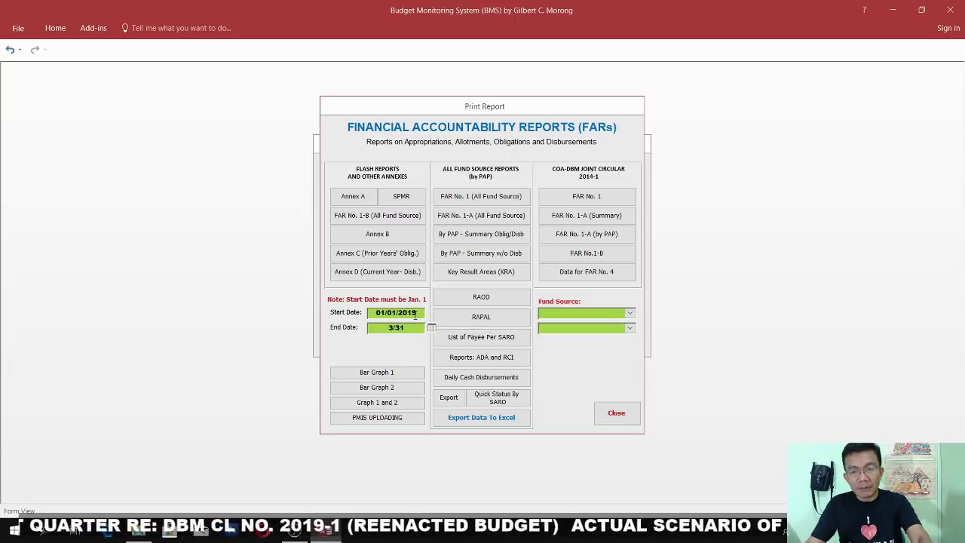
key(Tab)
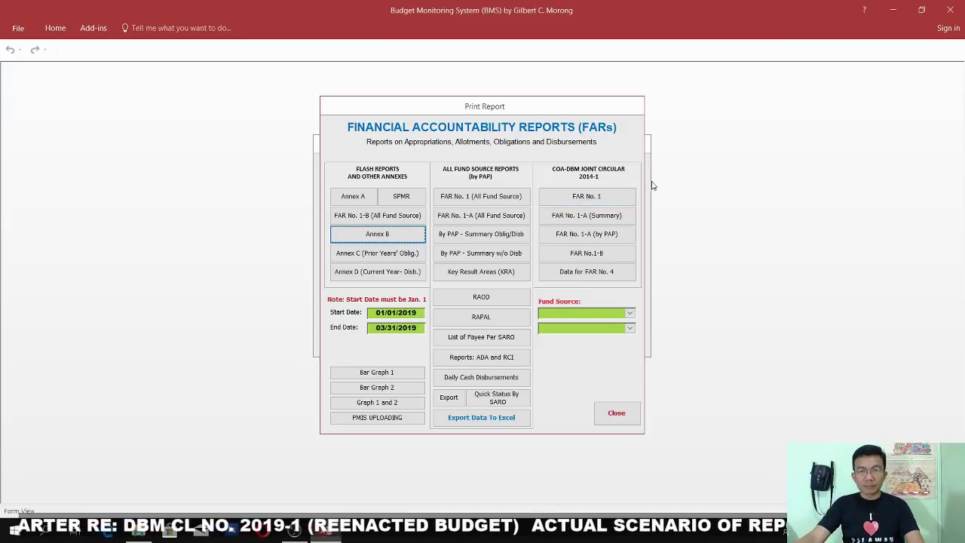
Set the fund source to Current Appropriations and Regular Appropriations, and generate FAR No. 1 under COA-DBM Joint Circular 2014-1
click(631, 313)
click(631, 294)
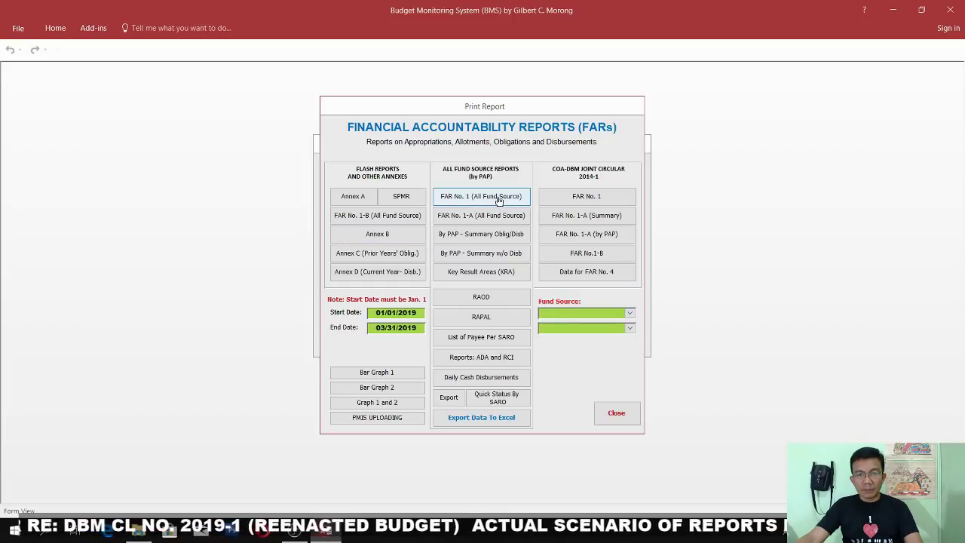
click(630, 313)
click(603, 319)
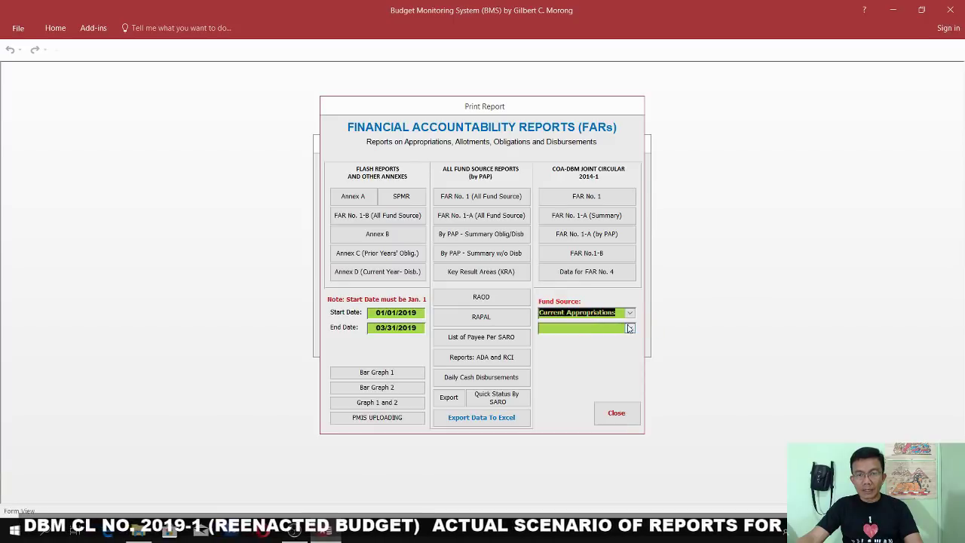
click(630, 329)
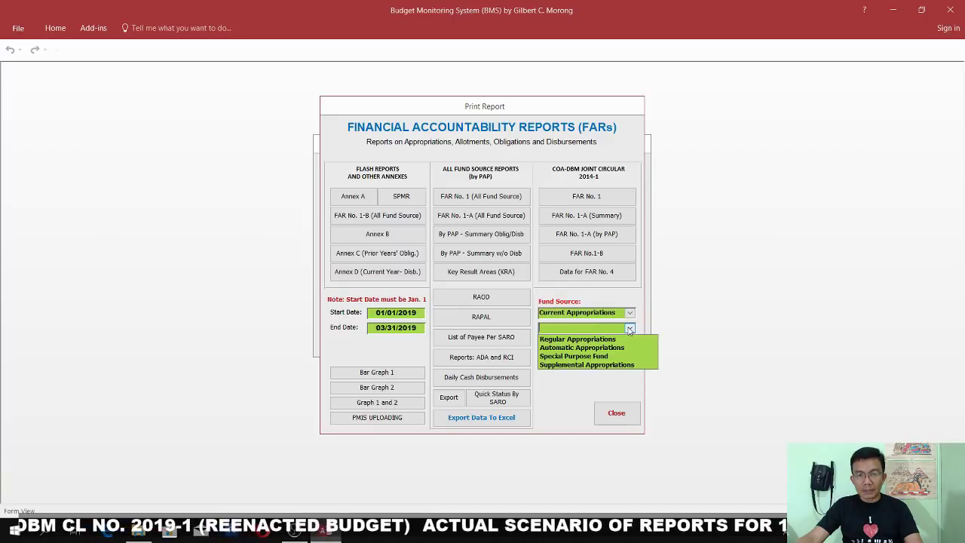
click(569, 340)
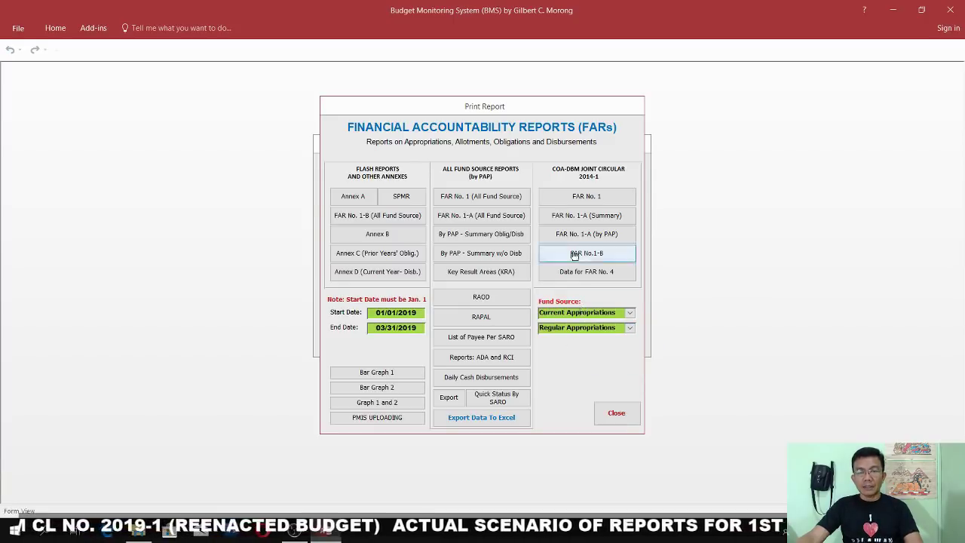
click(591, 195)
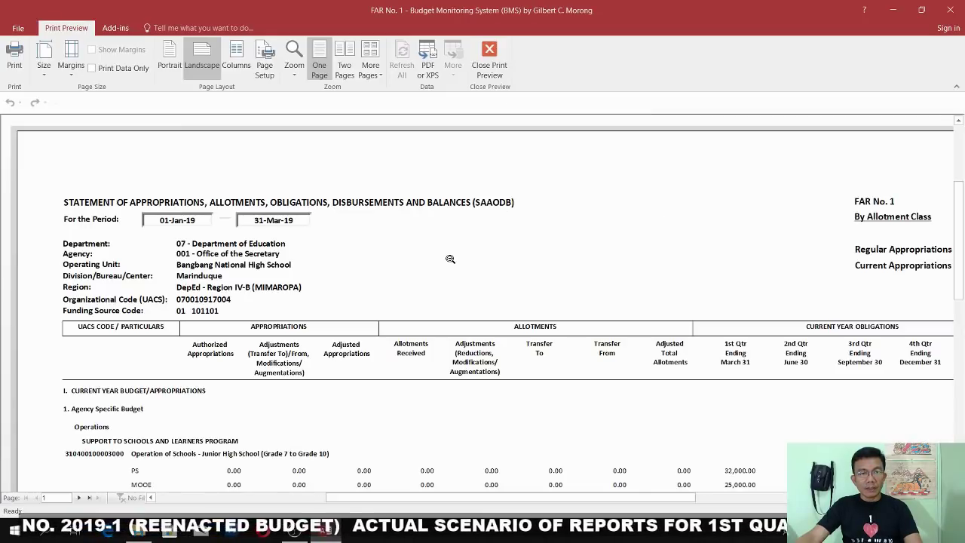
Examine the appropriations, allotments, obligations, disbursements and balances on both pages of the current-year FAR No. 1, and close the preview
scroll(450, 254, down, 2)
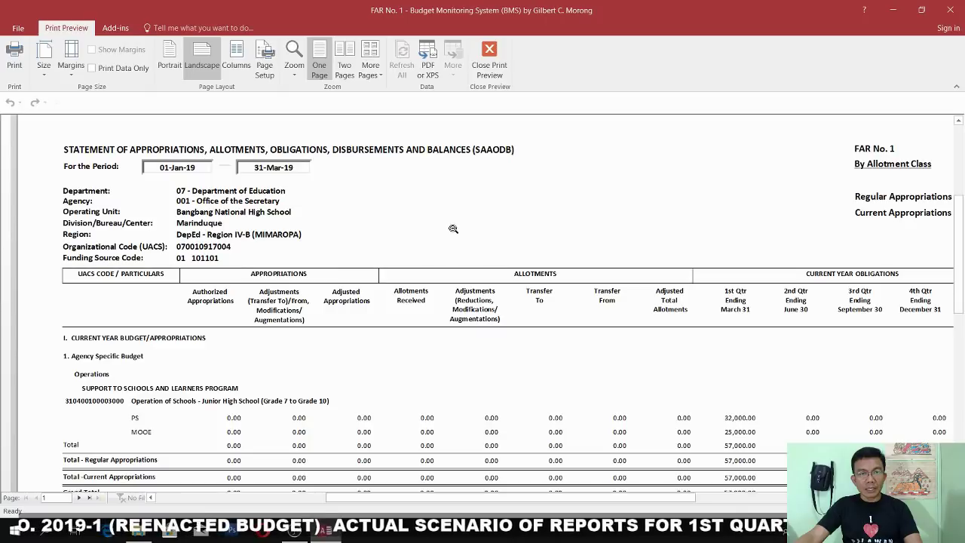
scroll(420, 199, down, 1)
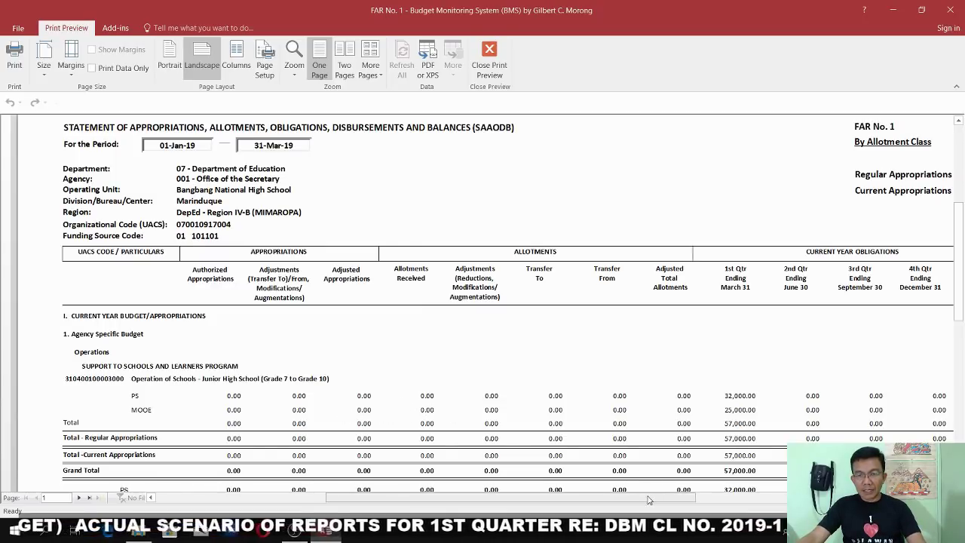
drag(645, 503, 677, 501)
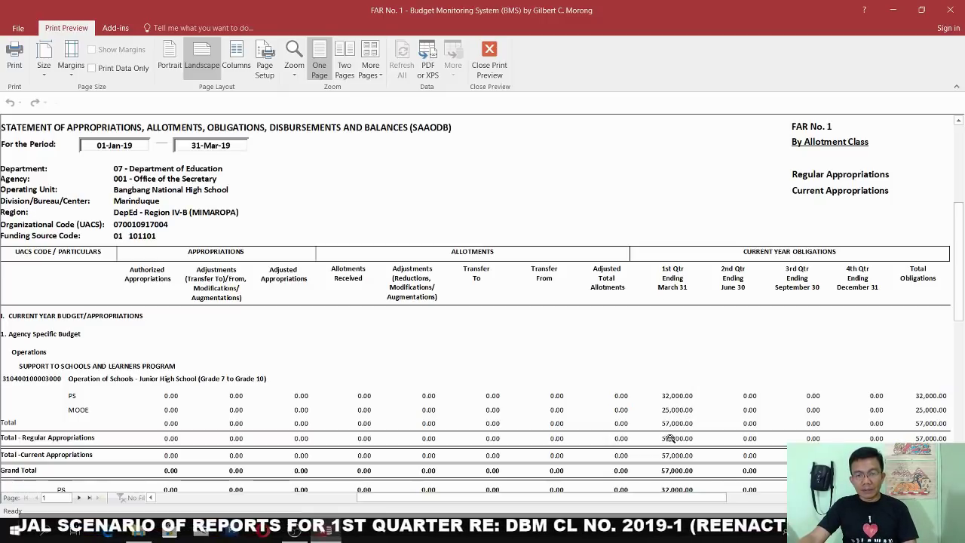
mouse_move(615, 502)
mouse_down()
mouse_move(596, 501)
mouse_move(617, 500)
mouse_move(606, 500)
mouse_up()
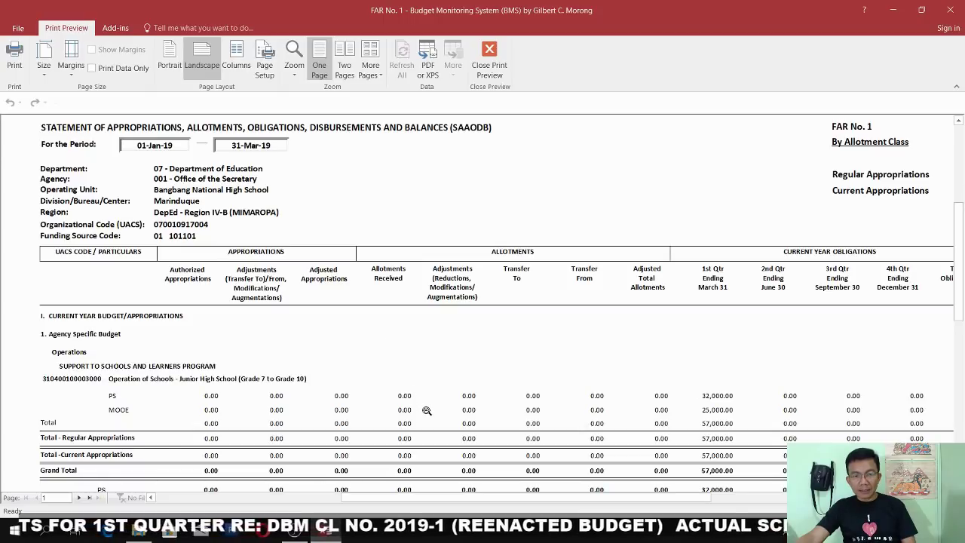
click(79, 499)
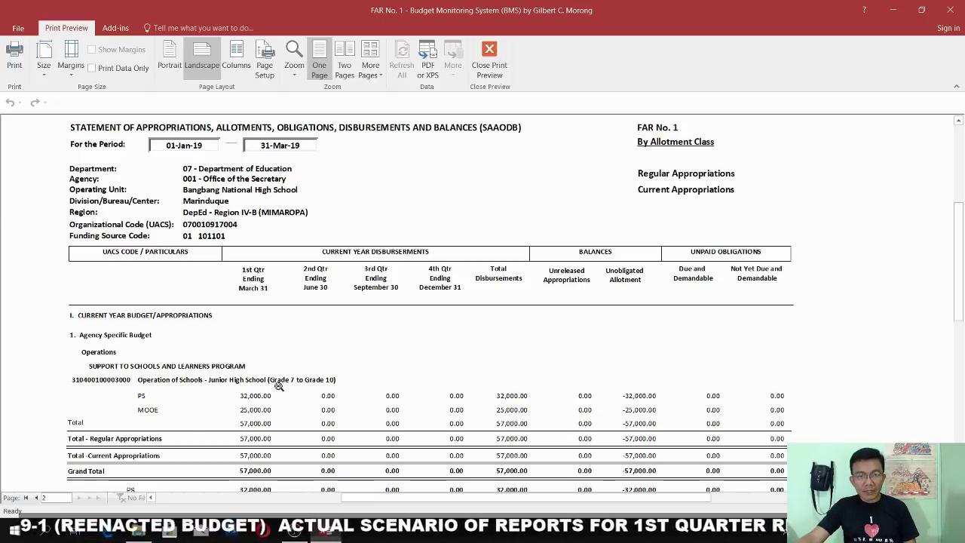
click(35, 499)
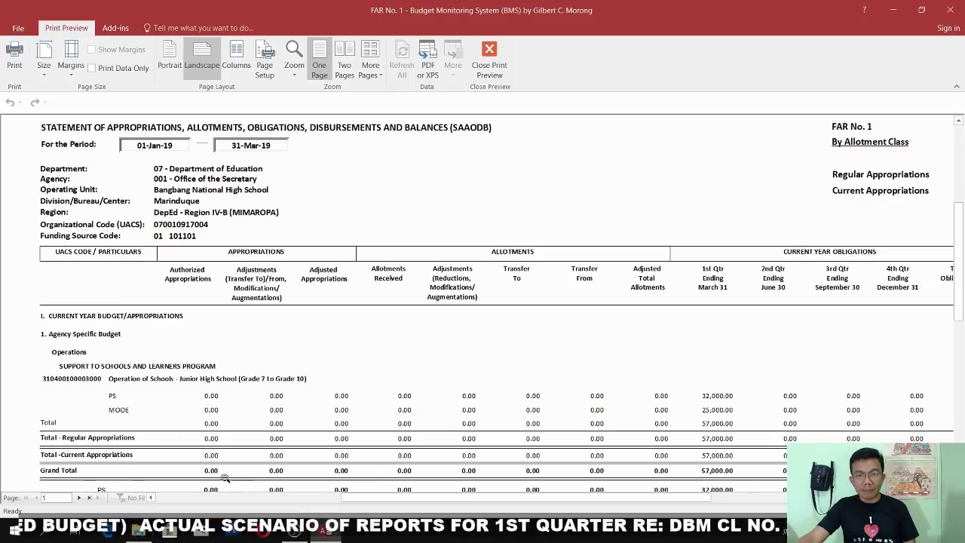
click(79, 498)
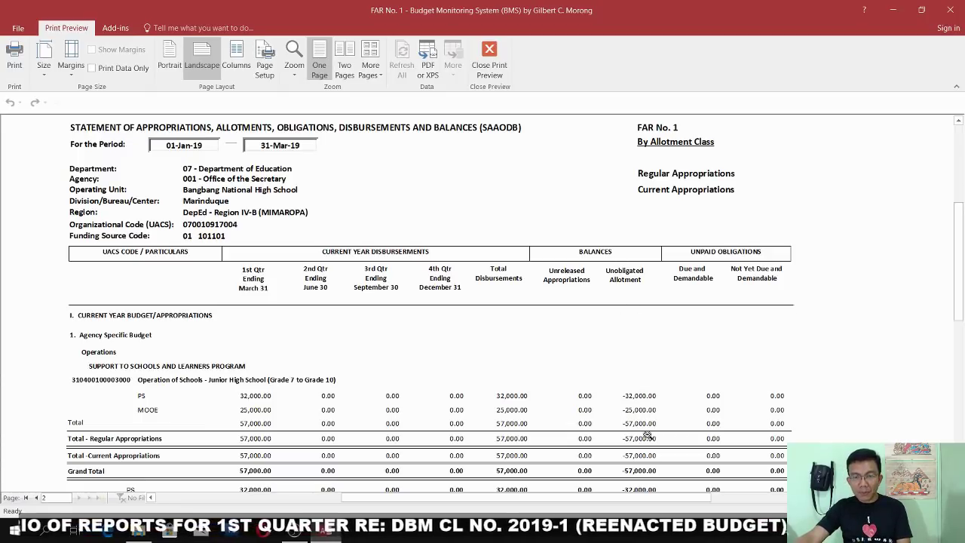
scroll(644, 416, down, 1)
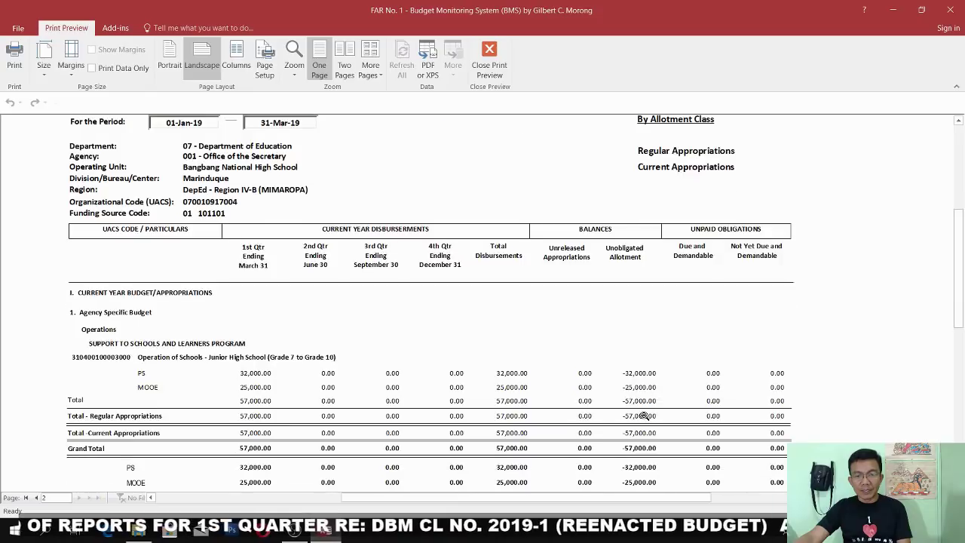
scroll(645, 416, down, 1)
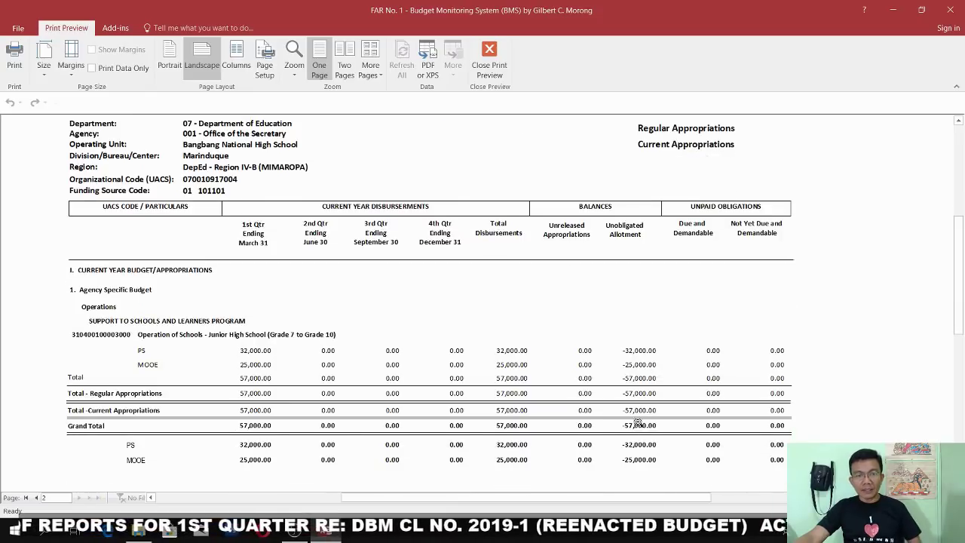
scroll(637, 392, up, 1)
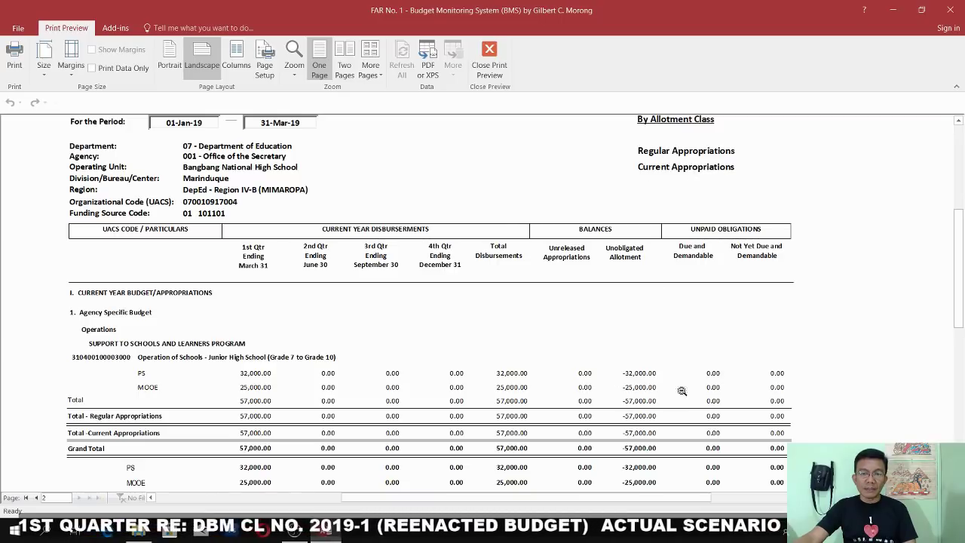
click(490, 65)
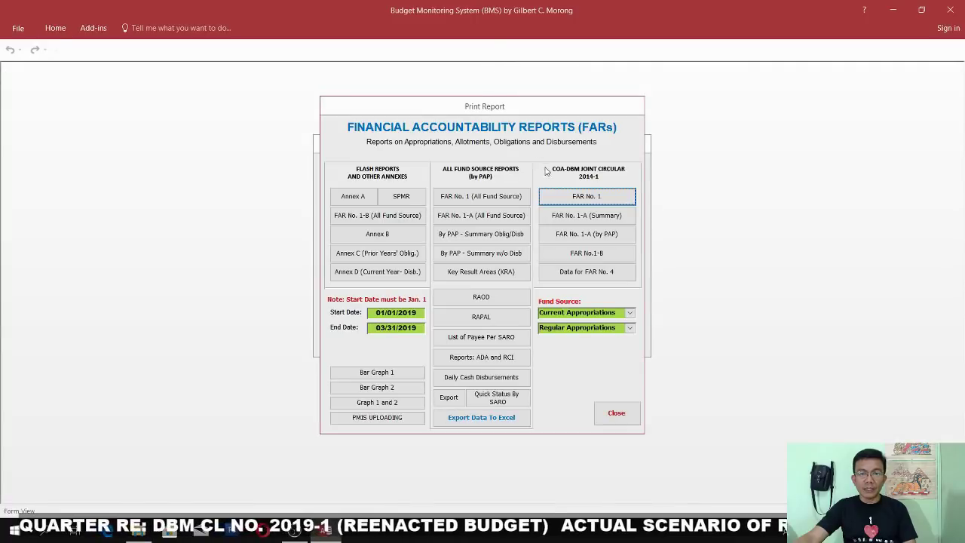
Change the fund source to Continuing Appropriations and generate FAR No. 1 to view the prior year's budget lines
click(629, 313)
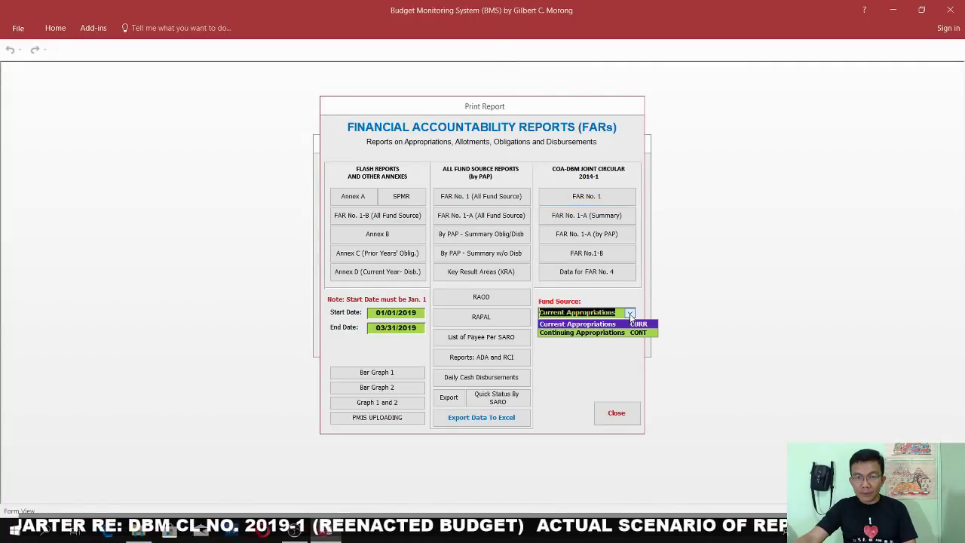
click(596, 334)
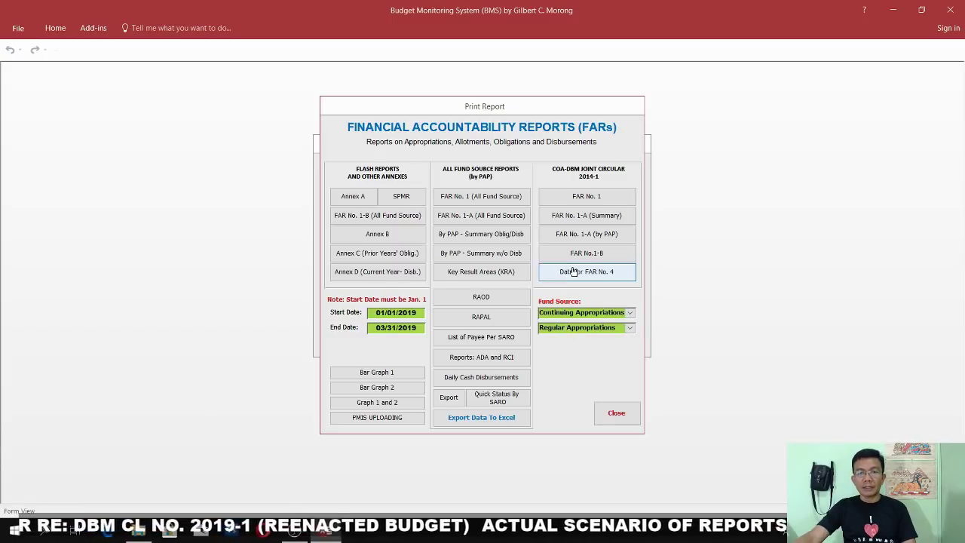
click(590, 199)
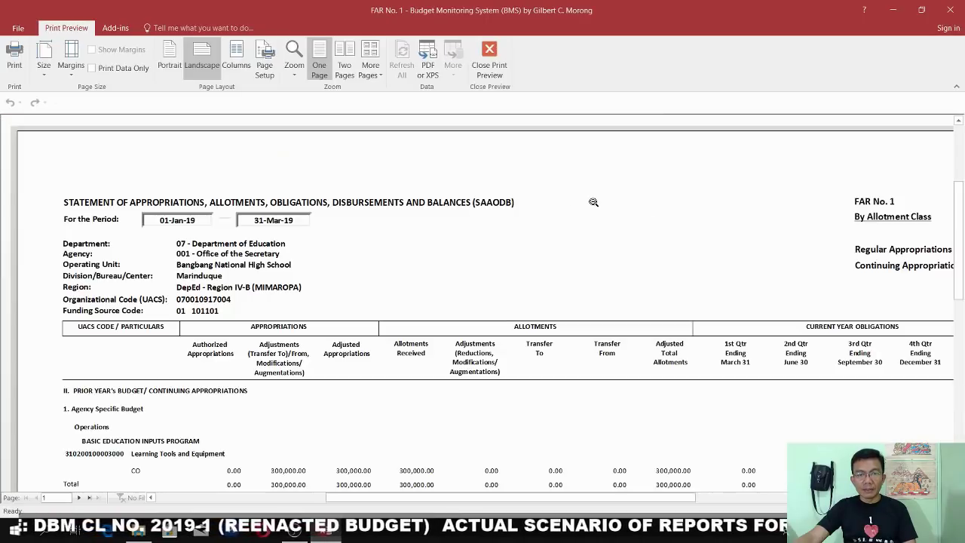
scroll(562, 277, down, 2)
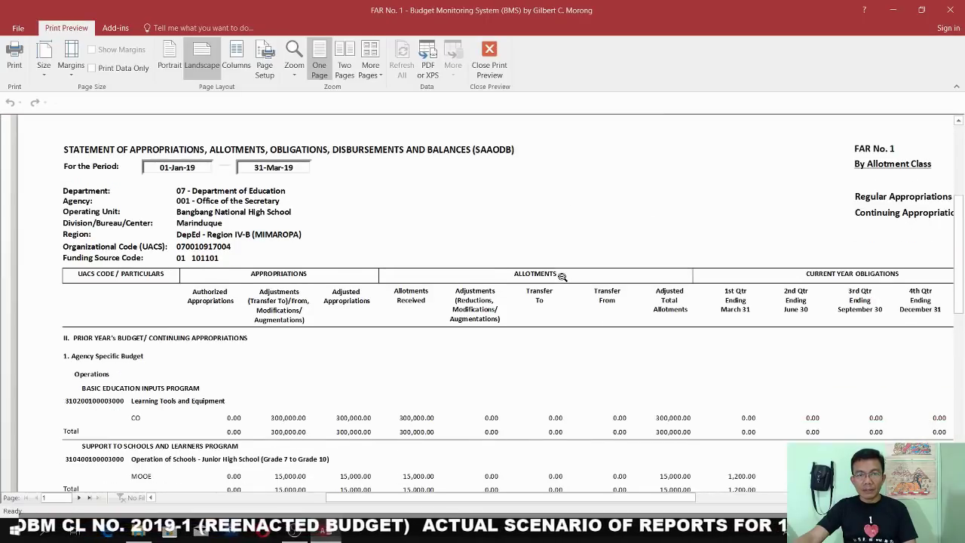
scroll(562, 276, down, 1)
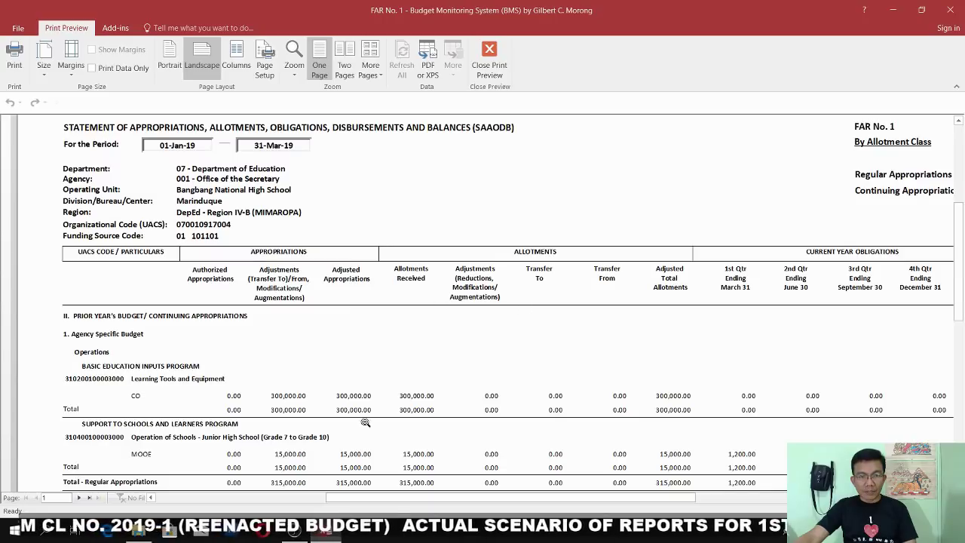